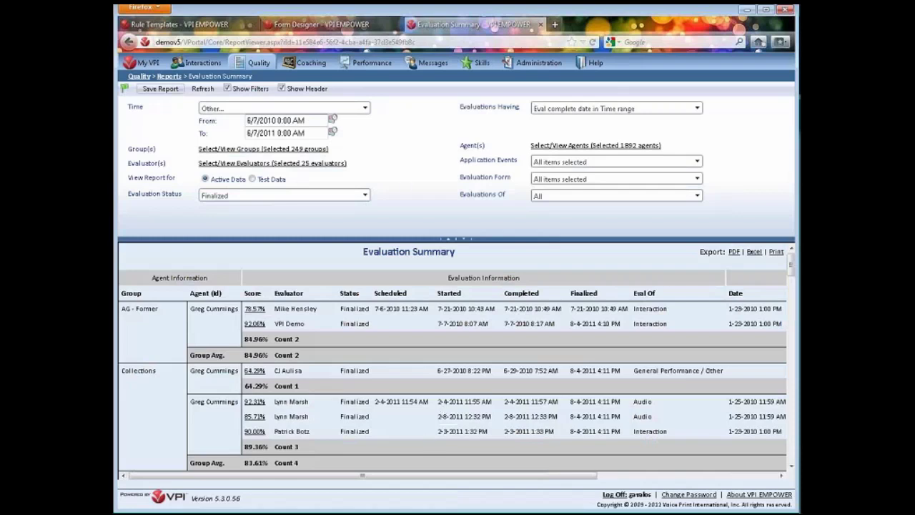
Hide the filters and save the Evaluation Summary as a named report described 'Report for scheduling purposes'
{"action": "left_click", "coordinate": [228, 88]}
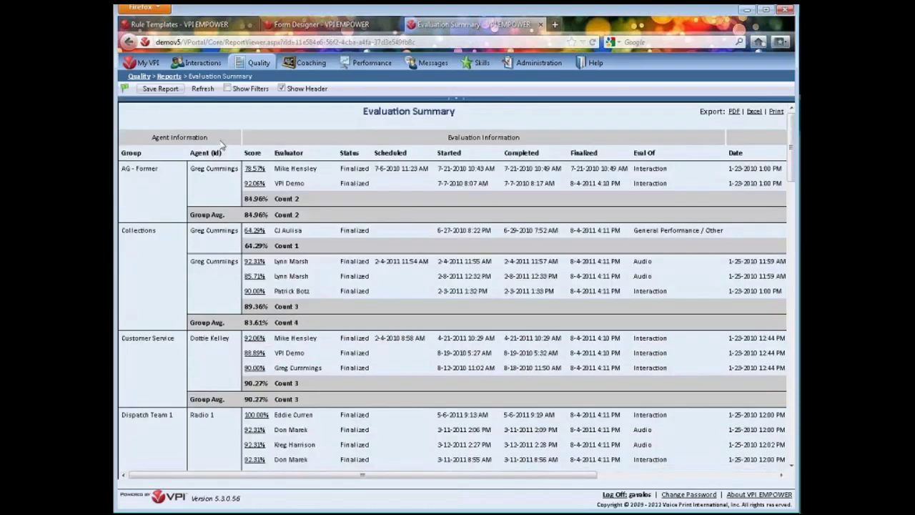
{"action": "left_click", "coordinate": [156, 88]}
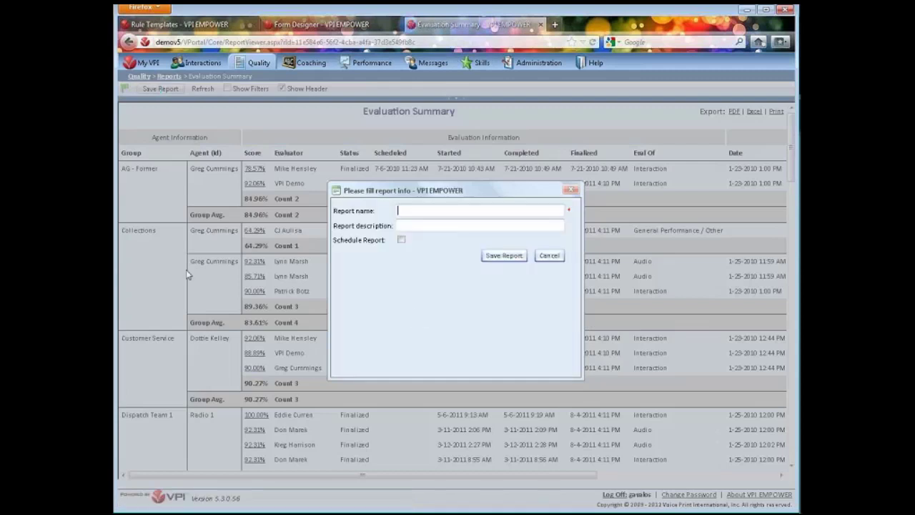
{"action": "type", "text": "Greg"}
{"action": "type", "text": "'s Pl"}
{"action": "type", "text": "eport"}
{"action": "key", "text": "Tab"}
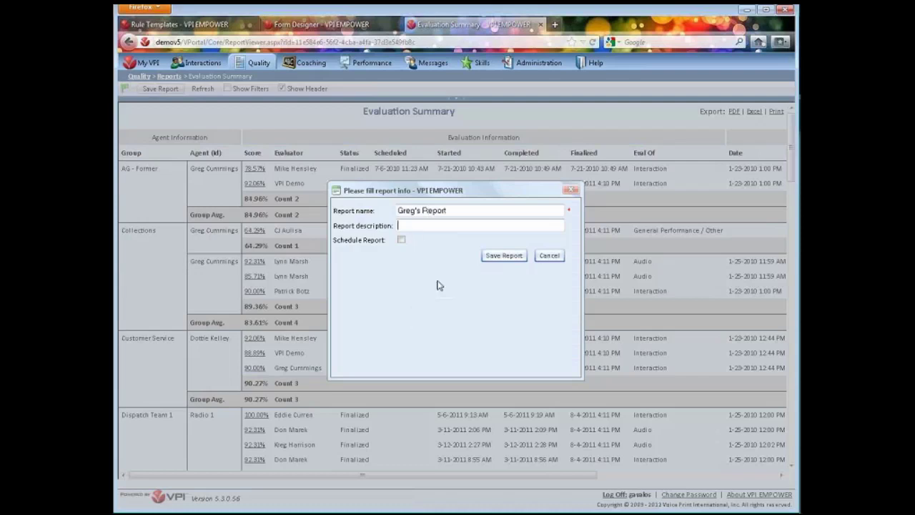
{"action": "type", "text": "Report for scheduling purpose"}
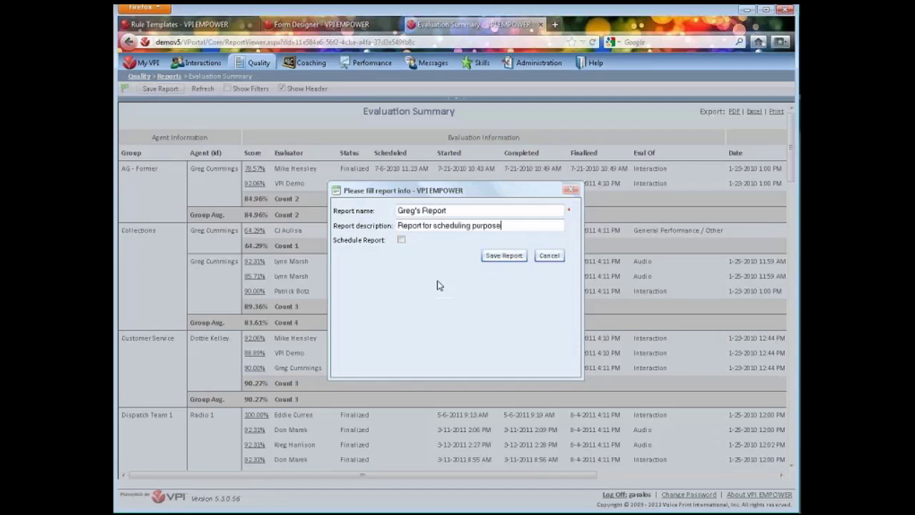
{"action": "type", "text": "s"}
Schedule the report to e-mail weekly as Excel starting 6/11/2012, and save it
{"action": "left_click", "coordinate": [402, 241]}
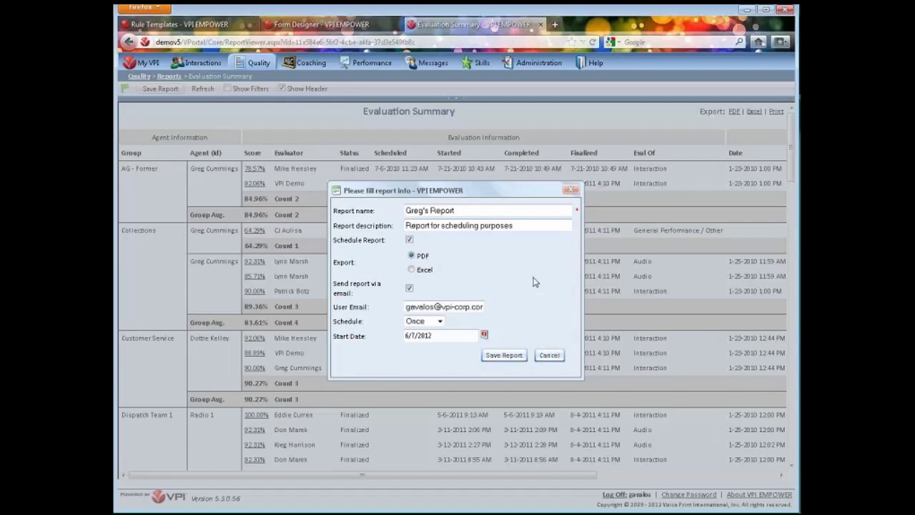
{"action": "left_click", "coordinate": [412, 269]}
{"action": "left_click", "coordinate": [440, 323]}
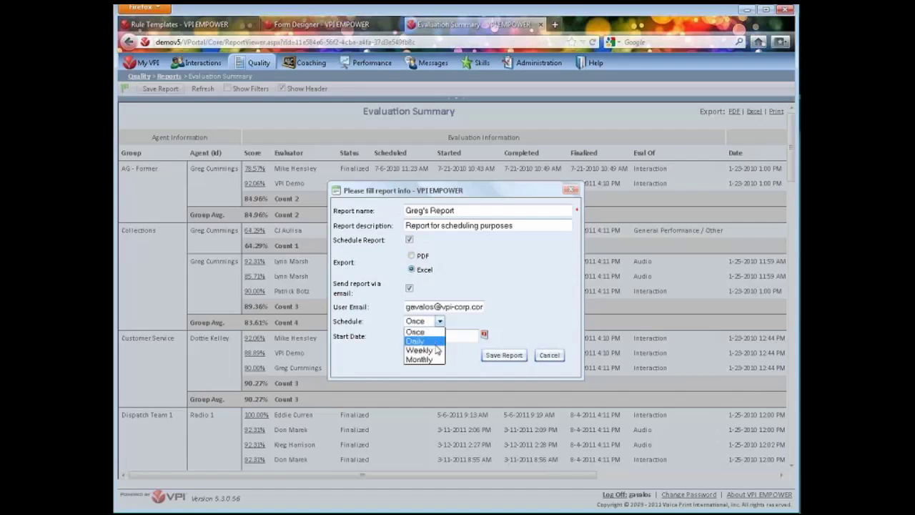
{"action": "left_click", "coordinate": [436, 351]}
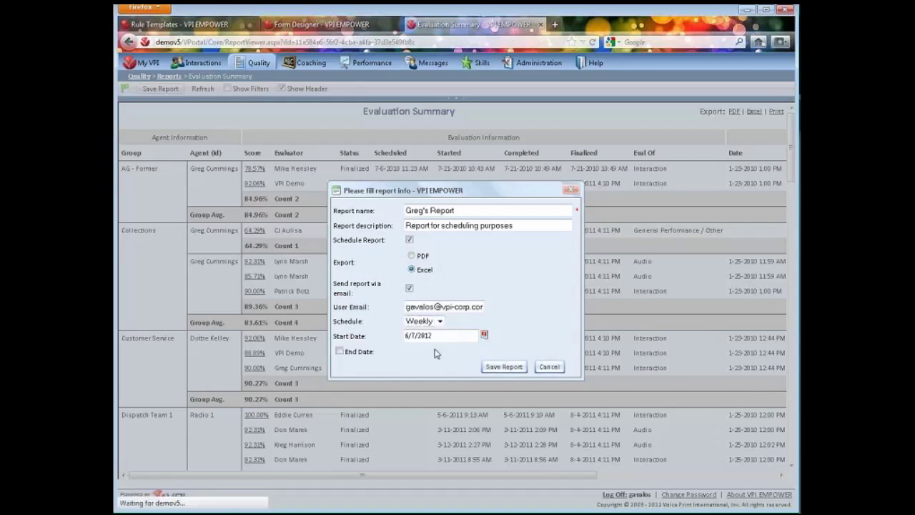
{"action": "left_click", "coordinate": [484, 334]}
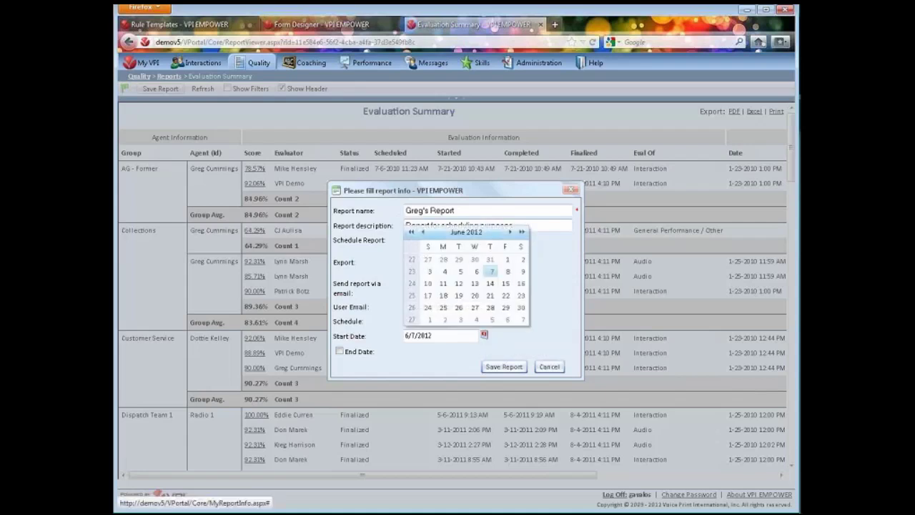
{"action": "left_click", "coordinate": [442, 287]}
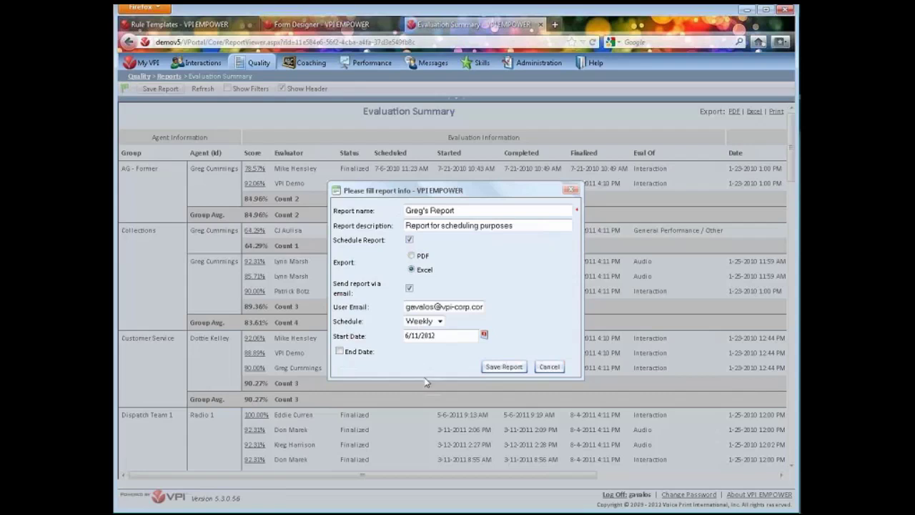
{"action": "left_click", "coordinate": [504, 367]}
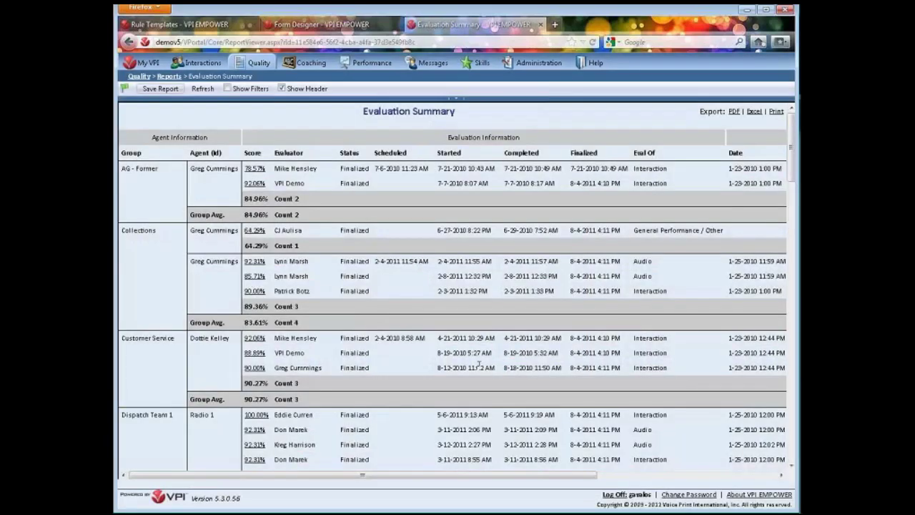
Go to Quality > Reports to find the new report under My Quality Reports
{"action": "mouse_move", "coordinate": [255, 63]}
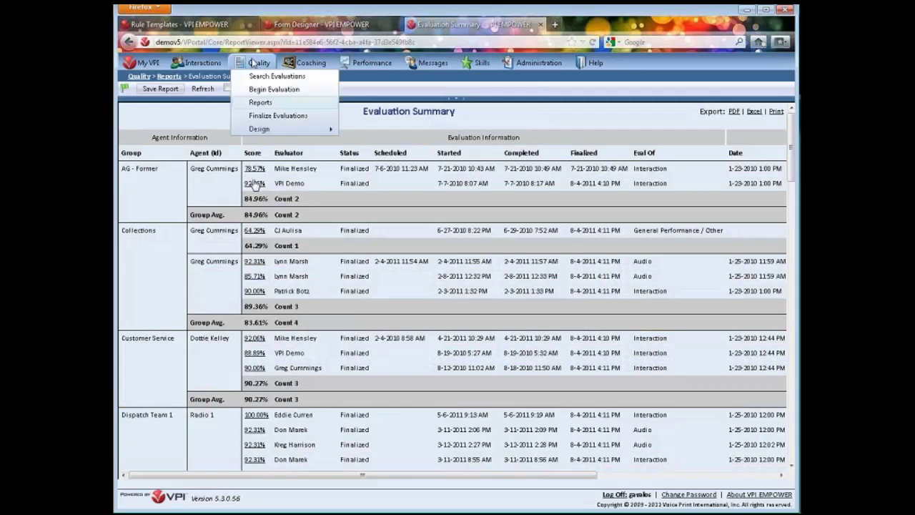
{"action": "left_click", "coordinate": [259, 103]}
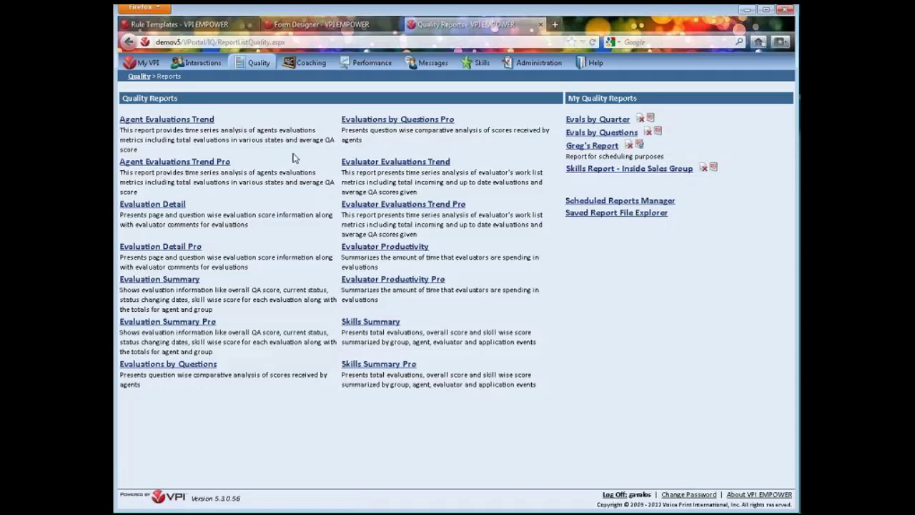
{"action": "mouse_move", "coordinate": [203, 65]}
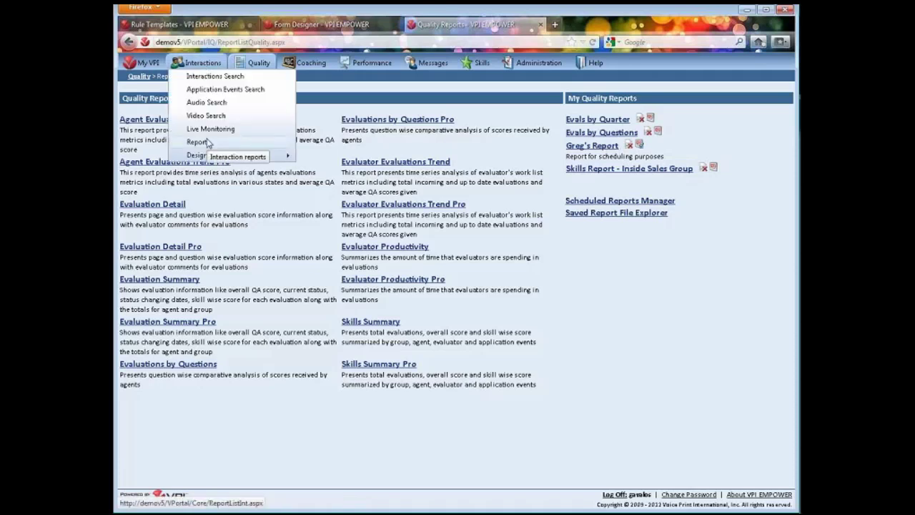
{"action": "mouse_move", "coordinate": [311, 63]}
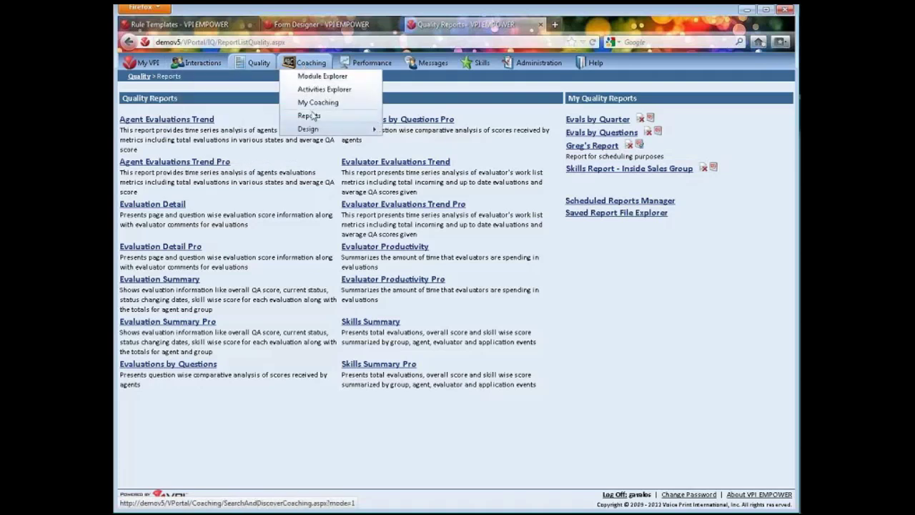
{"action": "left_click", "coordinate": [309, 116]}
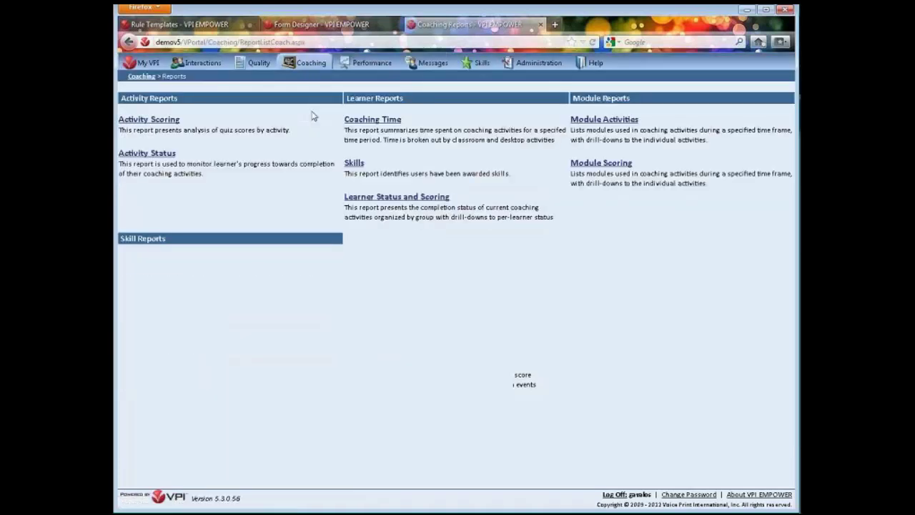
{"action": "left_click", "coordinate": [347, 198]}
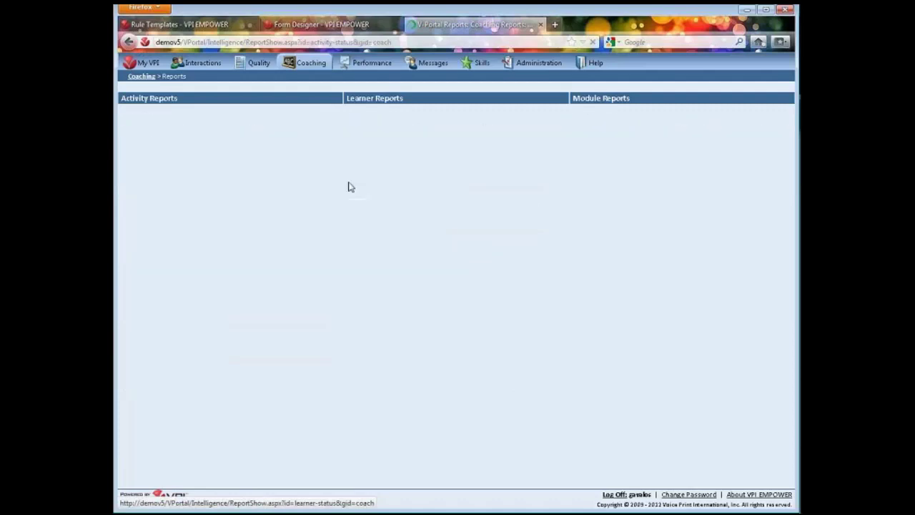
{"action": "mouse_move", "coordinate": [290, 65]}
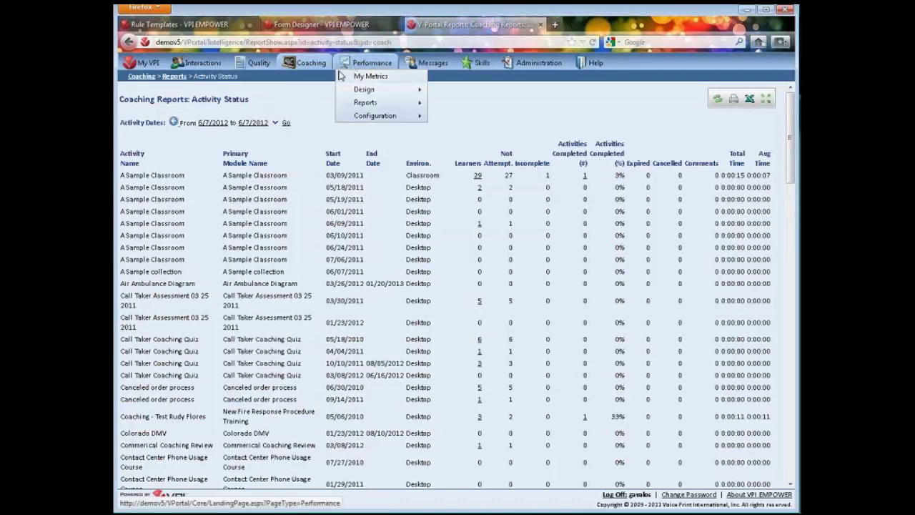
{"action": "mouse_move", "coordinate": [423, 65]}
{"action": "mouse_move", "coordinate": [362, 68]}
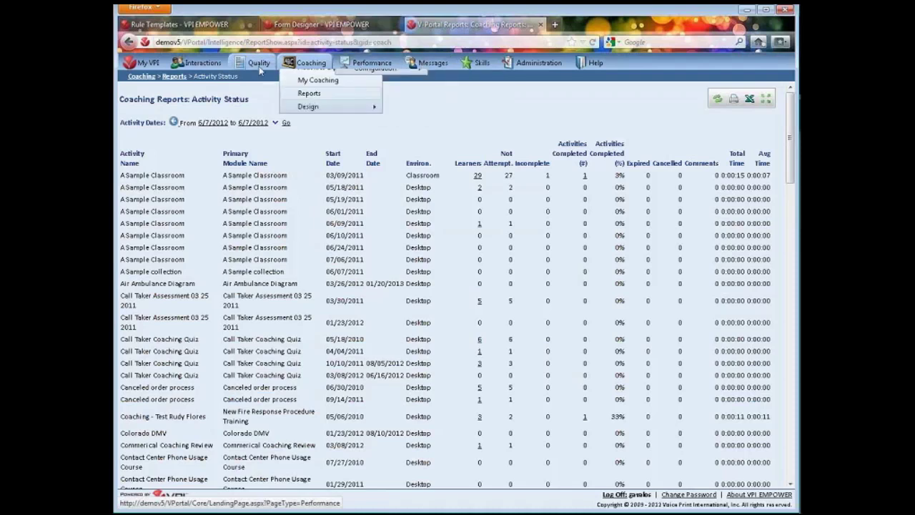
{"action": "mouse_move", "coordinate": [260, 66]}
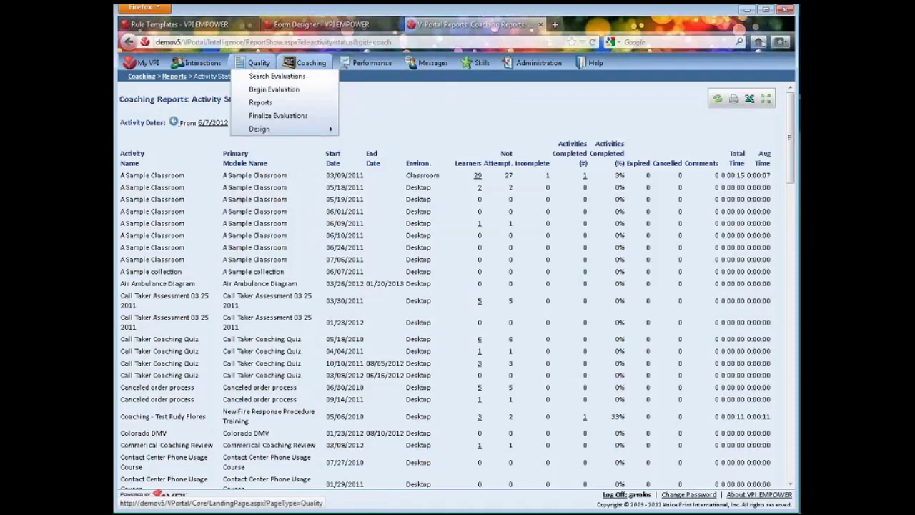
{"action": "left_click", "coordinate": [262, 104]}
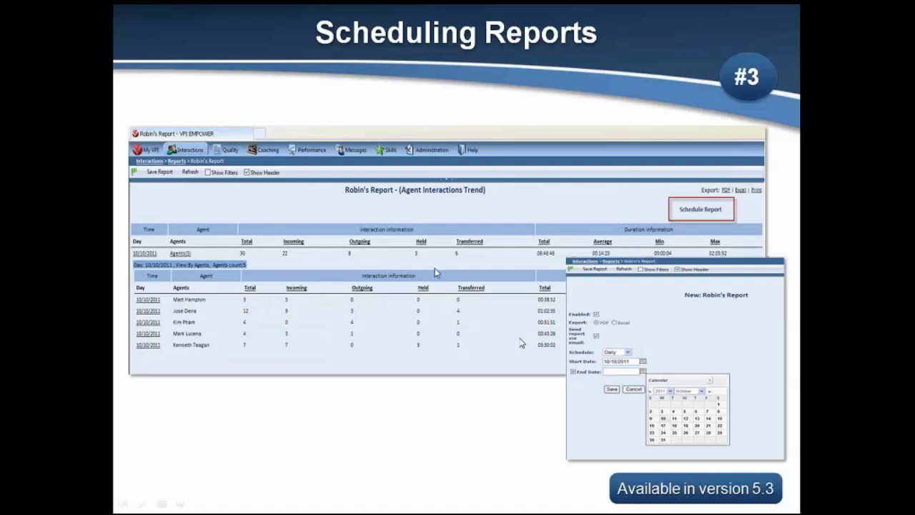
Advance to the 'Thank you! Questions?' slide, then return to VPI EMPOWER
{"action": "key", "text": "Right"}
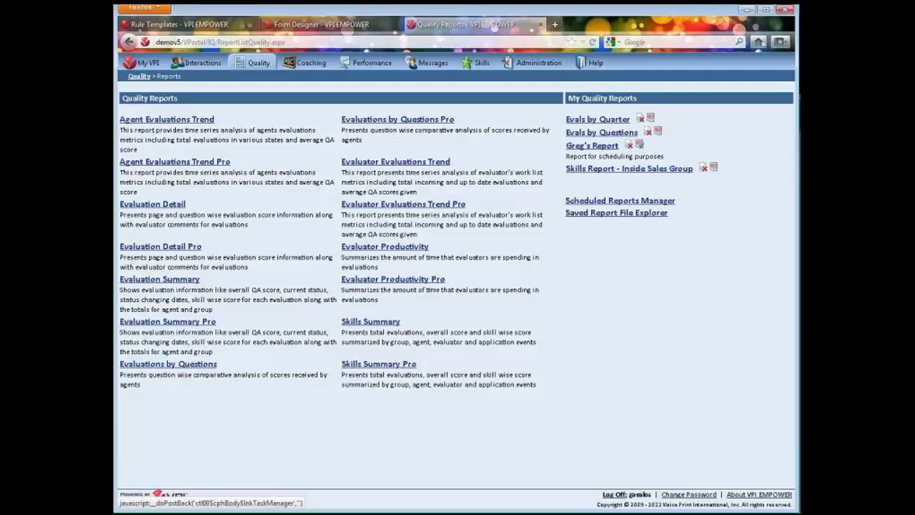
{"action": "left_click", "coordinate": [257, 62]}
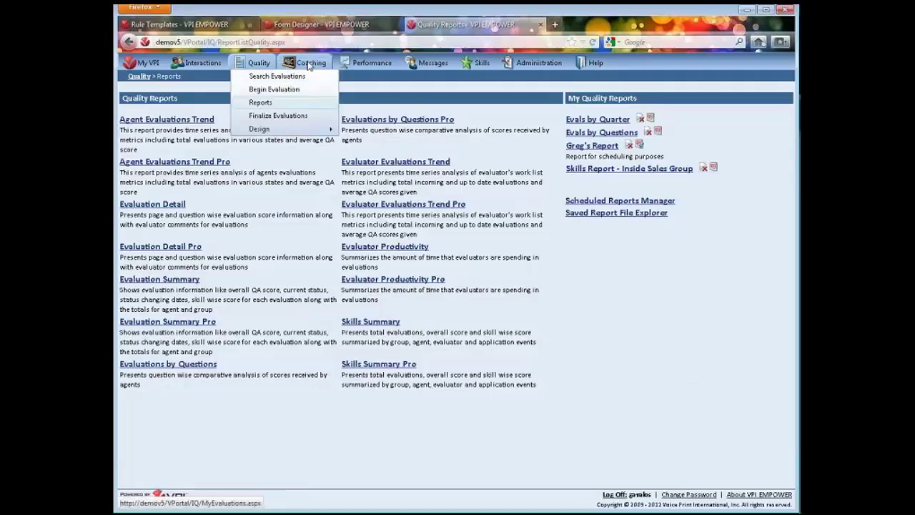
In Module Explorer, select the Call Taker Coaching Quiz and choose Actions > Edit
{"action": "mouse_move", "coordinate": [309, 64]}
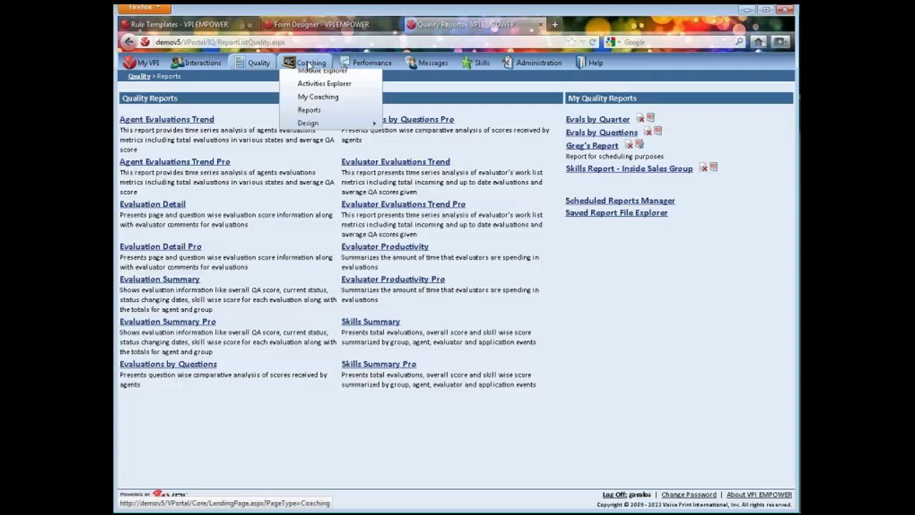
{"action": "left_click", "coordinate": [325, 78]}
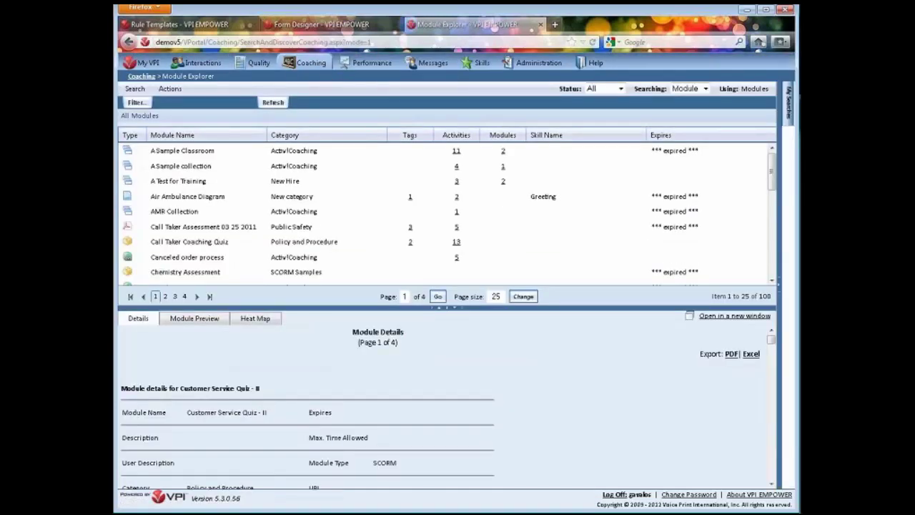
{"action": "left_click", "coordinate": [257, 243]}
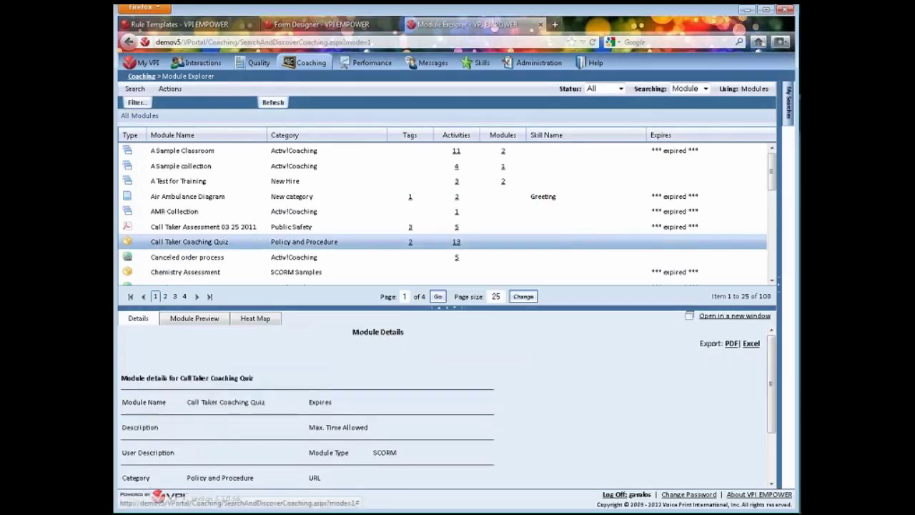
{"action": "left_click", "coordinate": [170, 88]}
{"action": "left_click", "coordinate": [189, 155]}
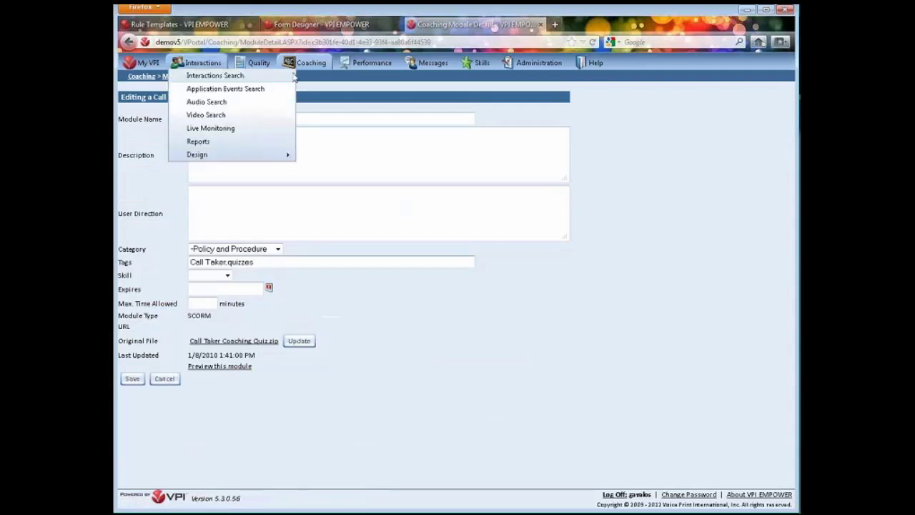
In Activities Explorer, select the 5/18/2011 A Sample Classroom activity and choose Actions > Edit
{"action": "mouse_move", "coordinate": [301, 66]}
{"action": "left_click", "coordinate": [341, 91]}
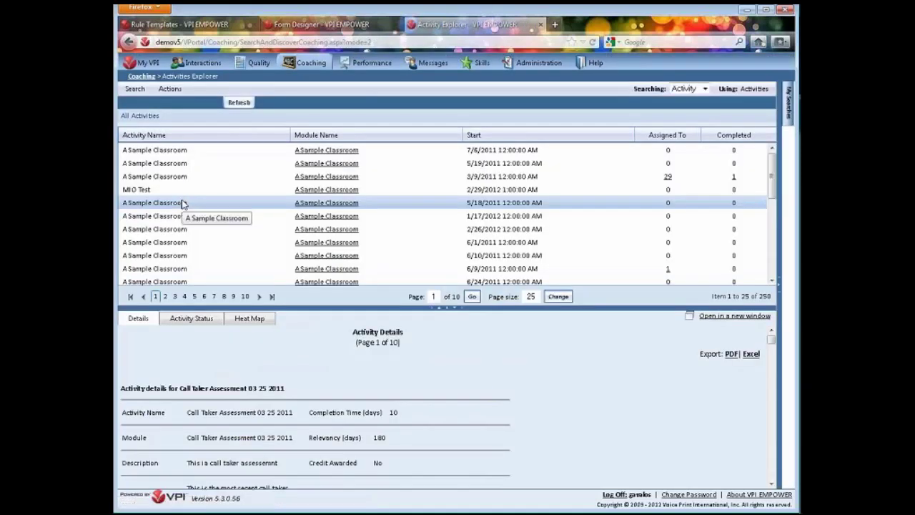
{"action": "left_click", "coordinate": [182, 204]}
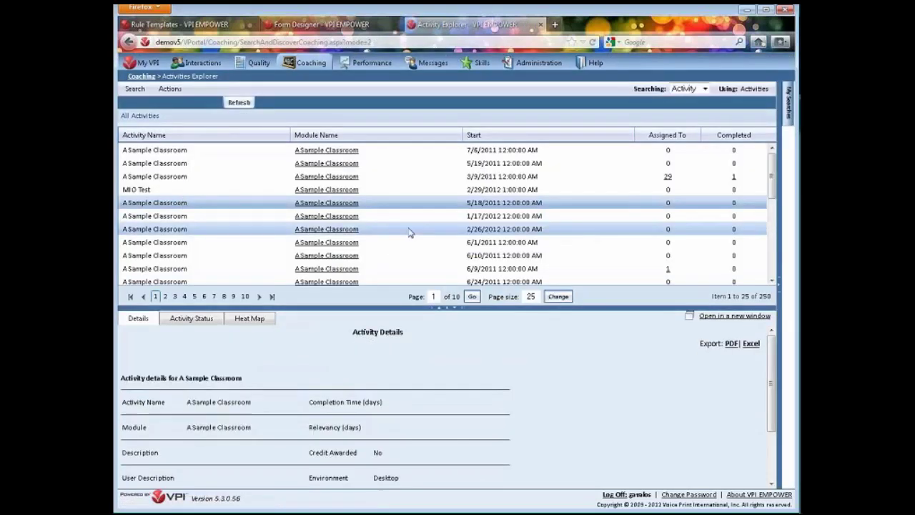
{"action": "left_click", "coordinate": [170, 89]}
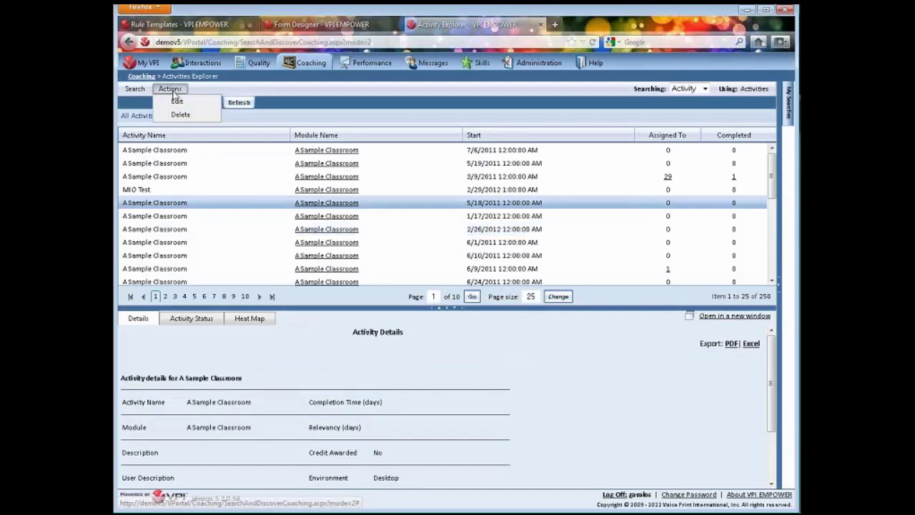
{"action": "left_click", "coordinate": [178, 101]}
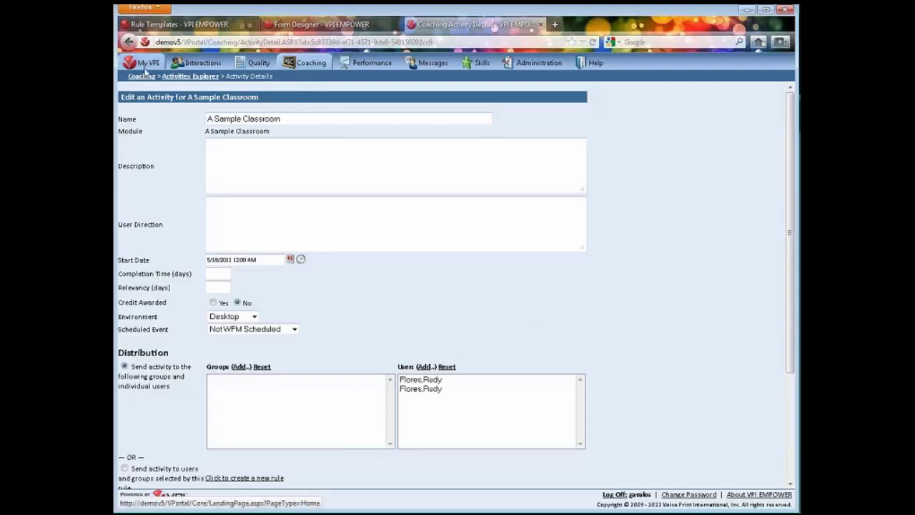
Put the My VPI home page into edit mode and bring up the widget list
{"action": "left_click", "coordinate": [145, 71]}
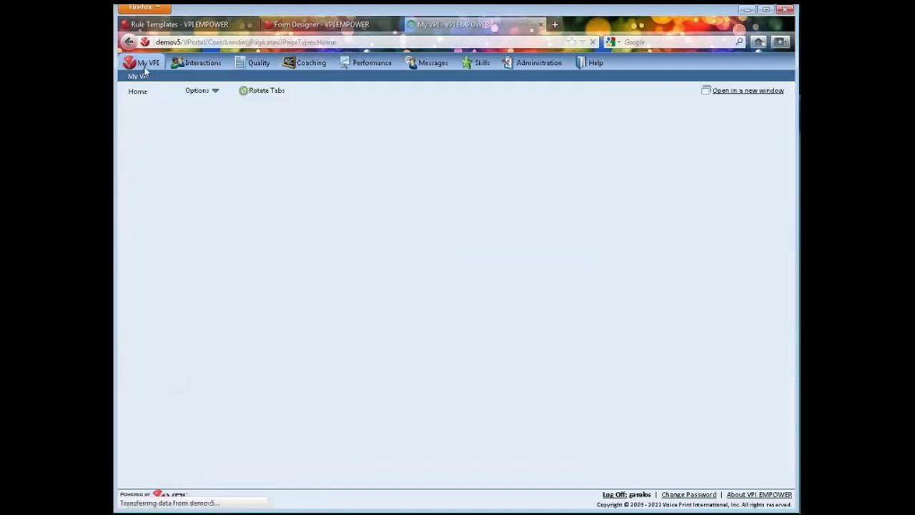
{"action": "left_click", "coordinate": [201, 90]}
{"action": "left_click", "coordinate": [217, 105]}
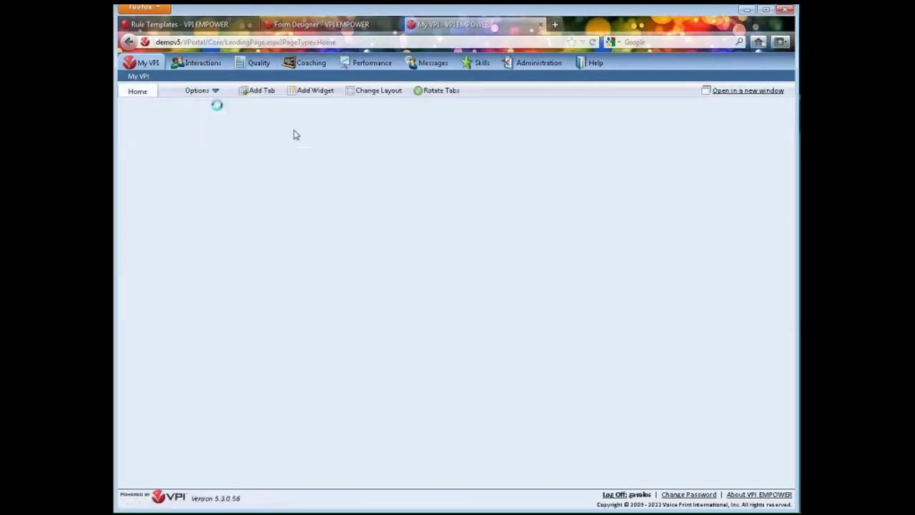
{"action": "left_click", "coordinate": [315, 92]}
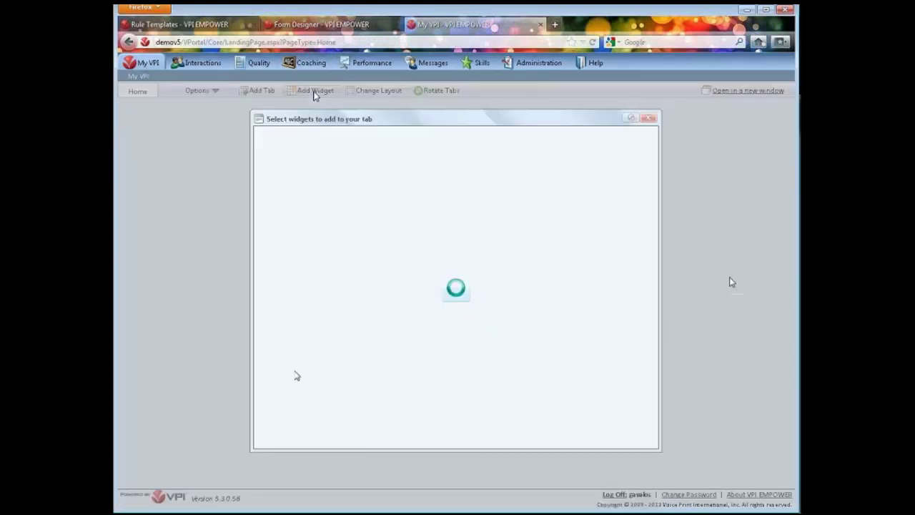
Filter the widget categories down to Coaching only
{"action": "left_click", "coordinate": [343, 174]}
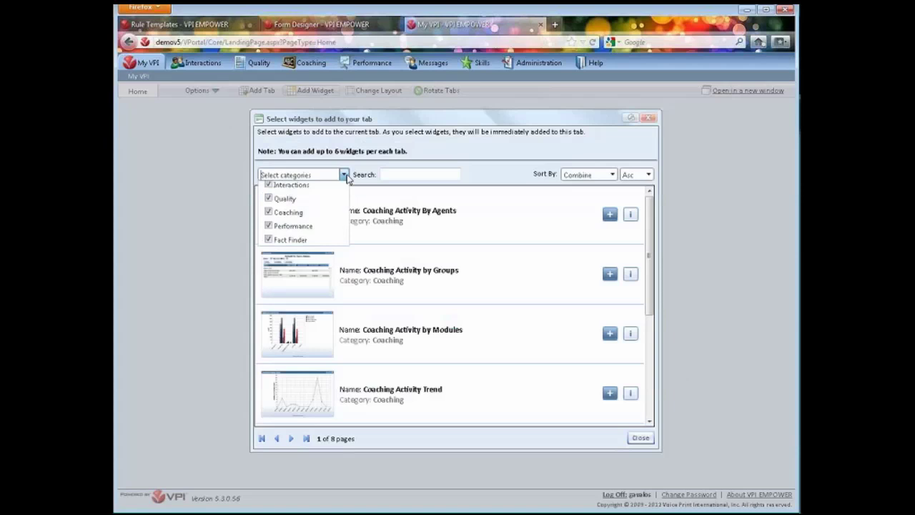
{"action": "left_click", "coordinate": [269, 189]}
{"action": "left_click", "coordinate": [269, 202]}
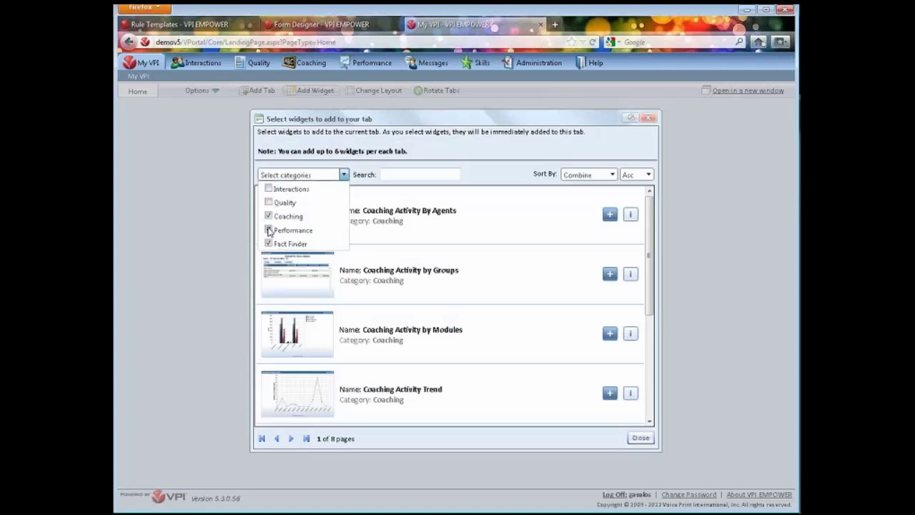
{"action": "left_click", "coordinate": [269, 230]}
{"action": "left_click", "coordinate": [269, 243]}
{"action": "left_click", "coordinate": [418, 175]}
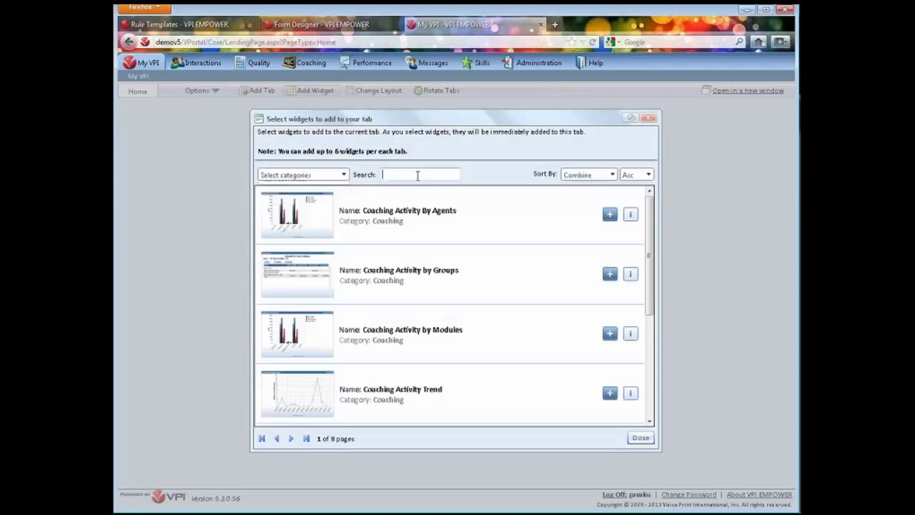
{"action": "left_click", "coordinate": [343, 174]}
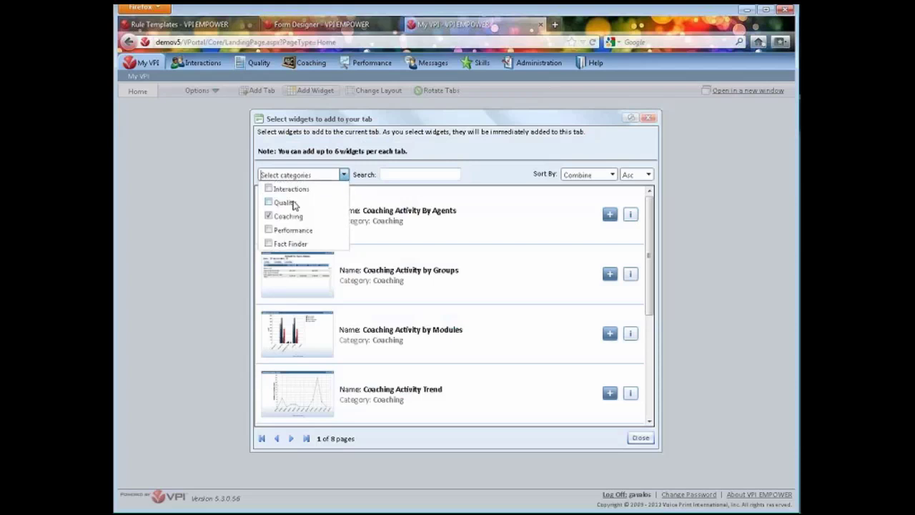
{"action": "left_click", "coordinate": [298, 217]}
{"action": "left_click", "coordinate": [298, 217]}
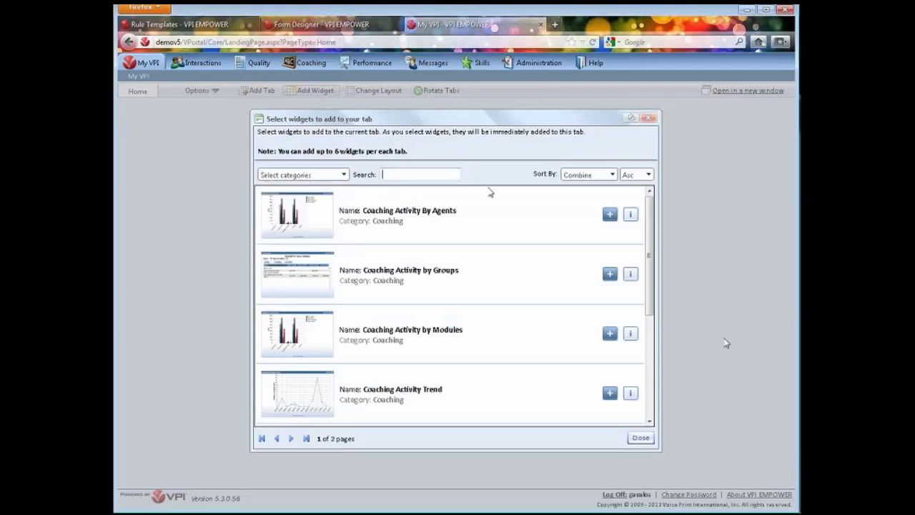
Add My To Do Coaching Assignments from the second page of widgets and close the picker
{"action": "left_click_drag", "start_coordinate": [652, 306], "coordinate": [653, 411]}
{"action": "left_click", "coordinate": [291, 438]}
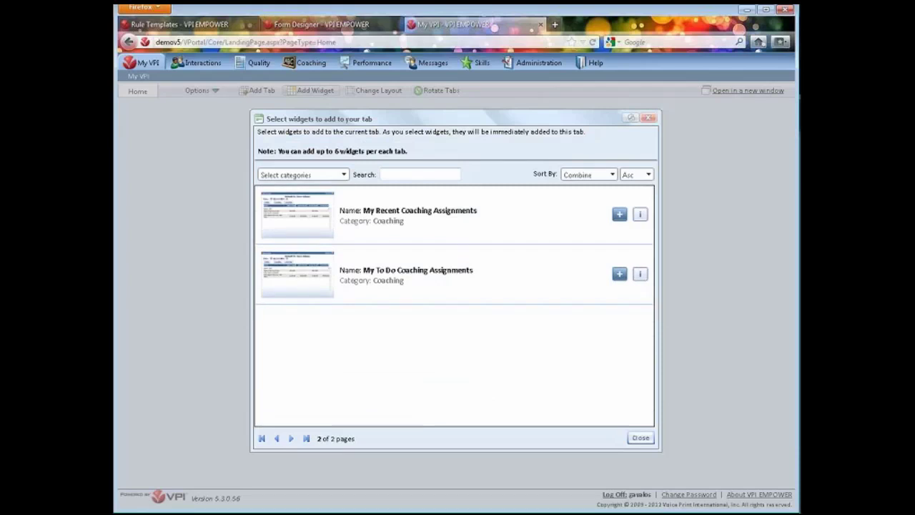
{"action": "left_click", "coordinate": [621, 275]}
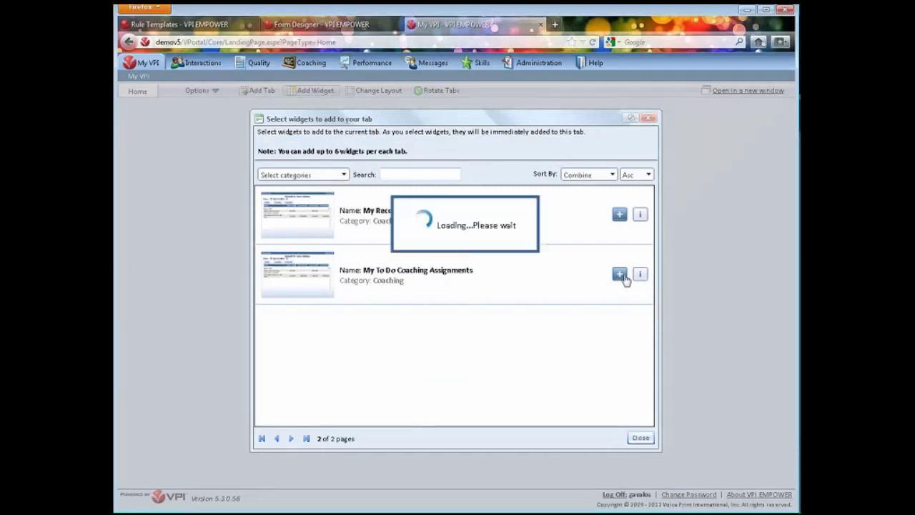
{"action": "left_click", "coordinate": [641, 438]}
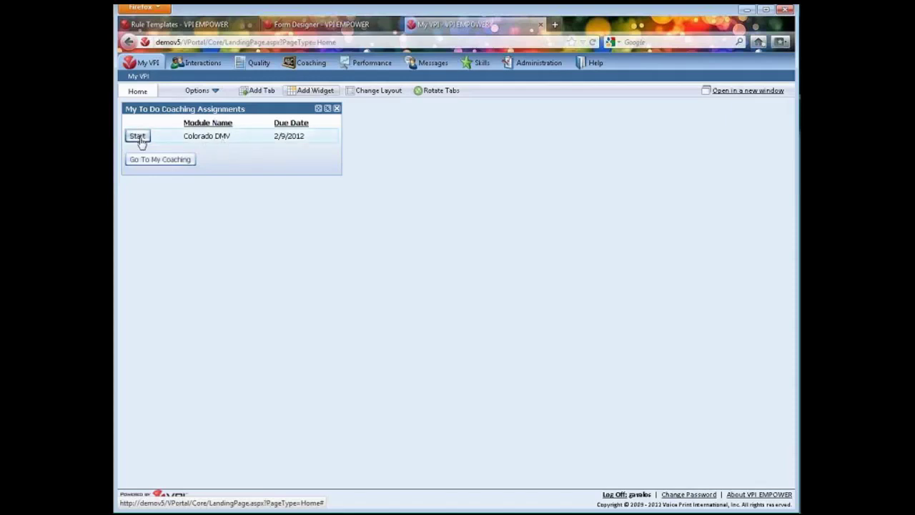
{"action": "left_click", "coordinate": [137, 137]}
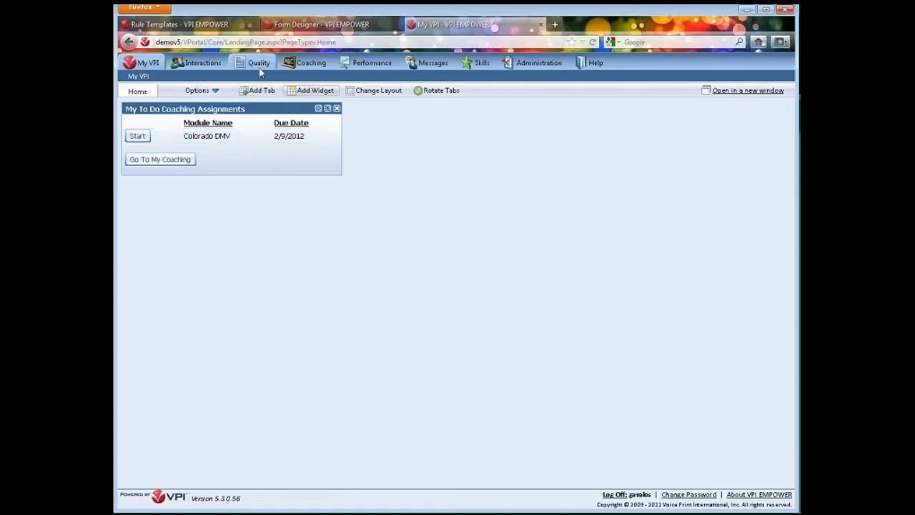
{"action": "mouse_move", "coordinate": [310, 65]}
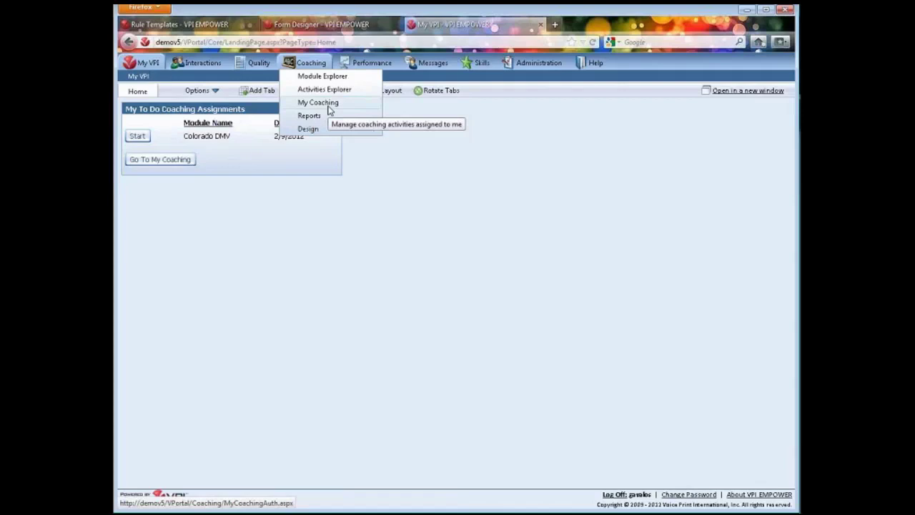
Go to Coaching > My Coaching to see the Colorado DMV assignment and completed modules
{"action": "left_click", "coordinate": [330, 107]}
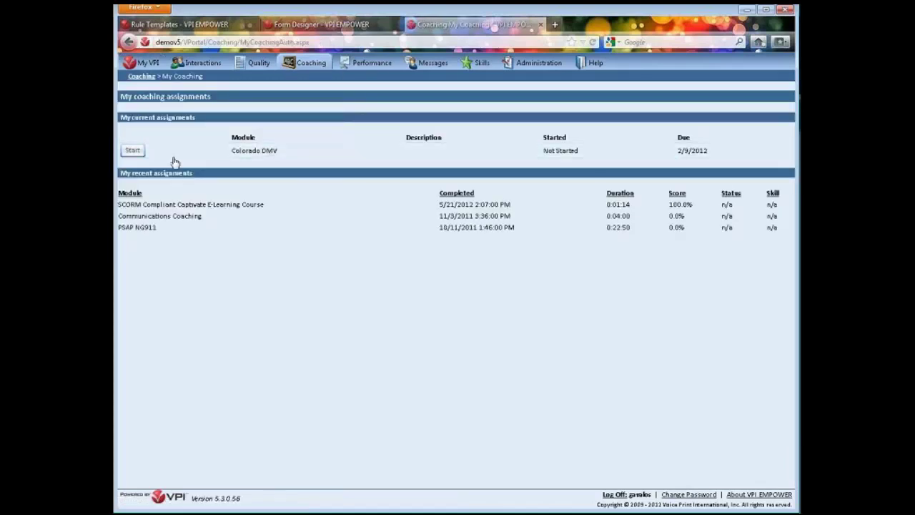
{"action": "left_click", "coordinate": [133, 151]}
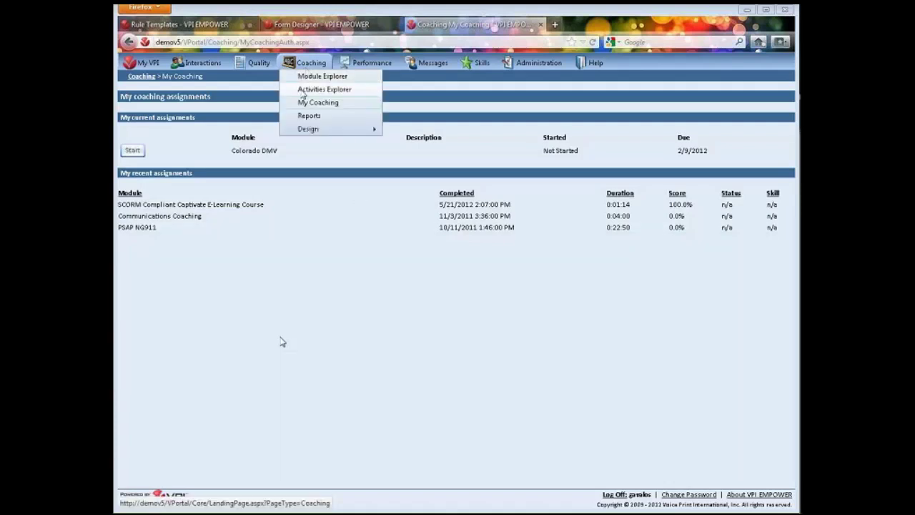
View the 29 assigned and 1 completed agents for the 3/9/2011 A Sample Classroom activity
{"action": "left_click", "coordinate": [316, 94]}
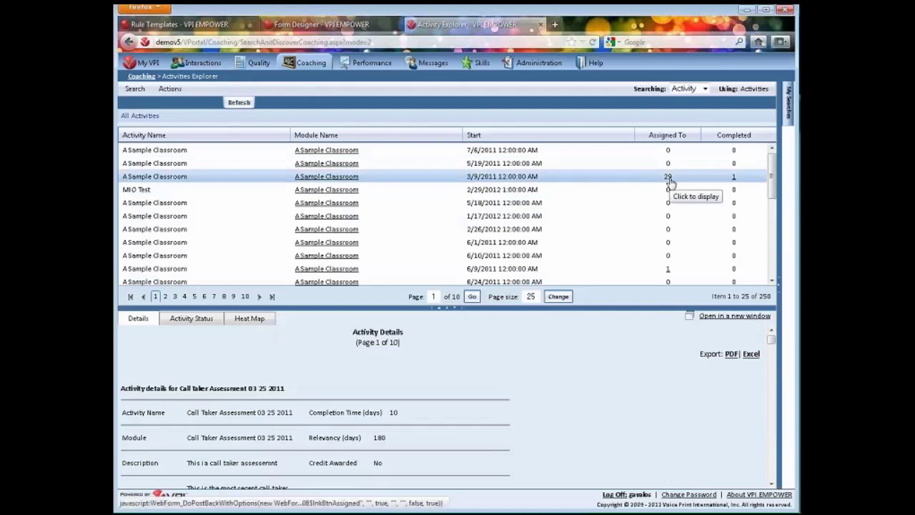
{"action": "left_click", "coordinate": [669, 179]}
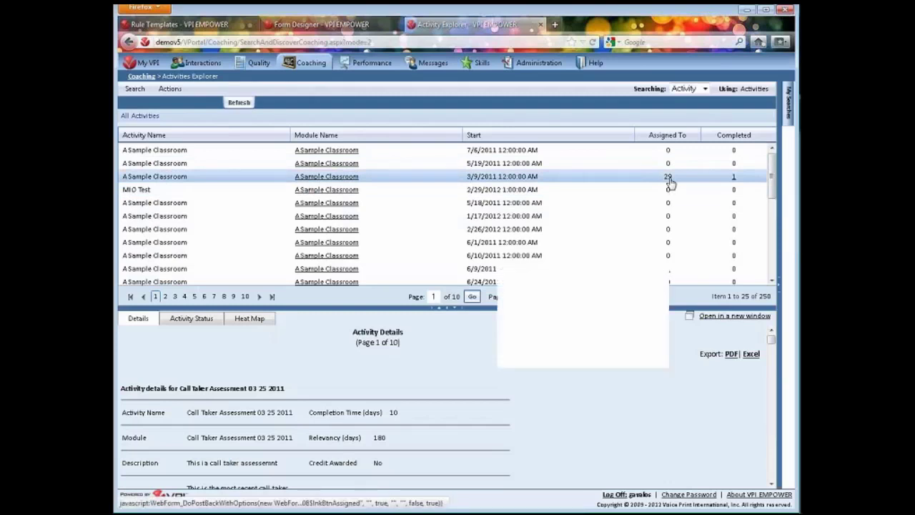
{"action": "left_click", "coordinate": [734, 177]}
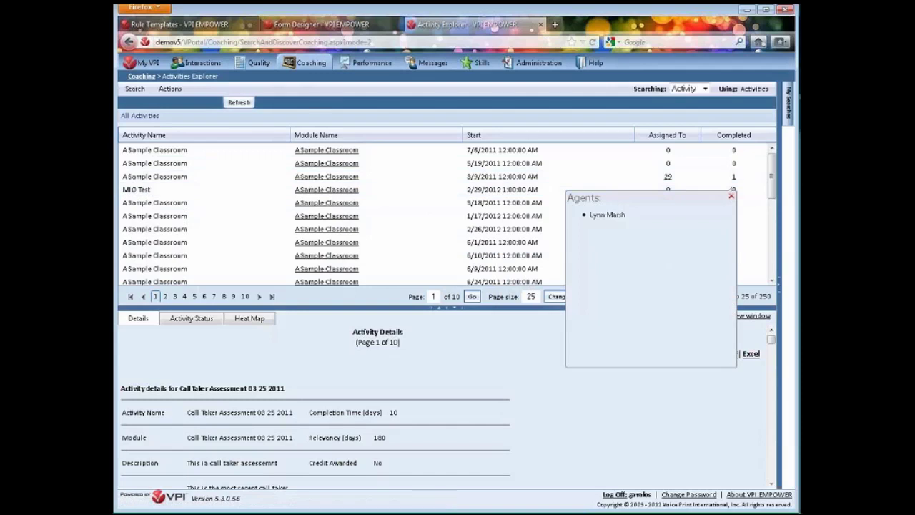
{"action": "left_click", "coordinate": [732, 198]}
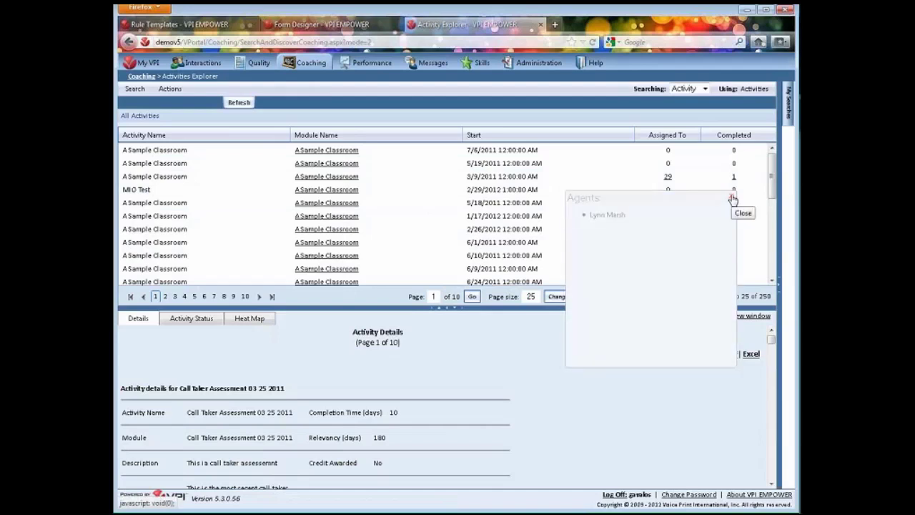
{"action": "left_click", "coordinate": [311, 62]}
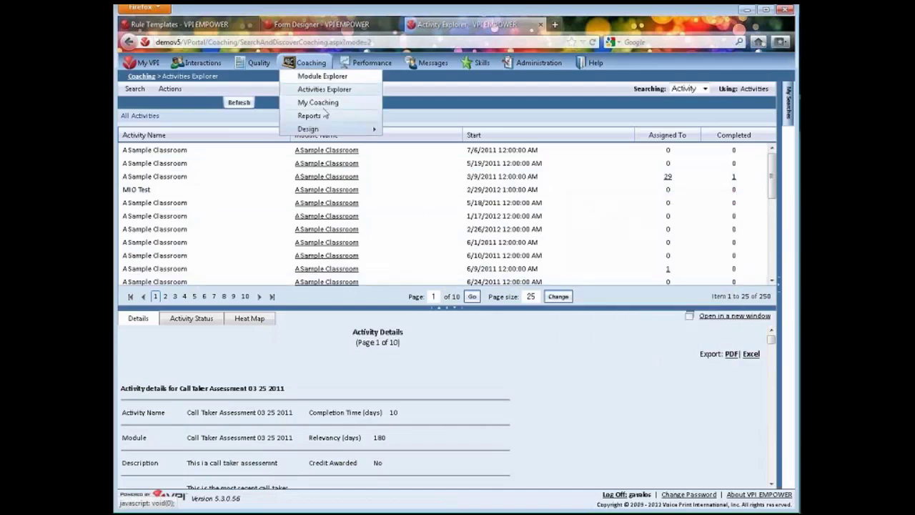
Run the Activity Status report and drill into A Sample Classroom's learner statuses and scores
{"action": "left_click", "coordinate": [310, 115]}
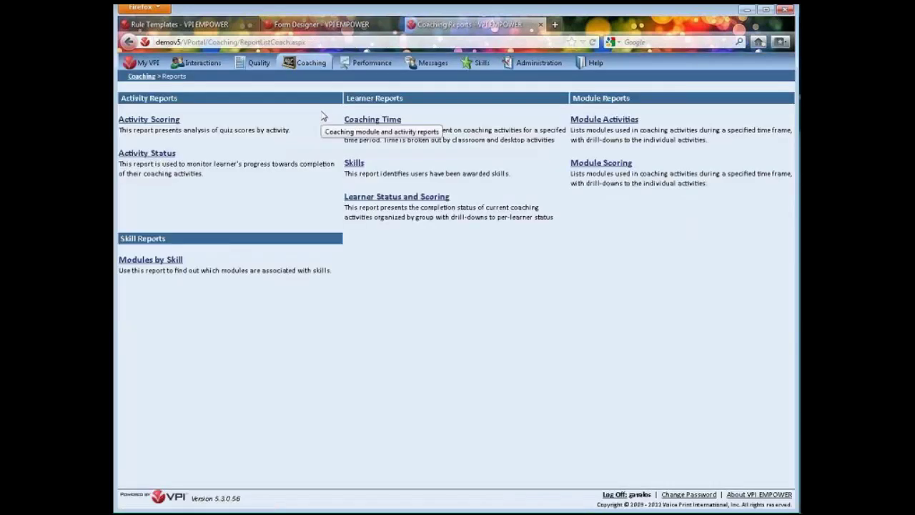
{"action": "left_click", "coordinate": [145, 156]}
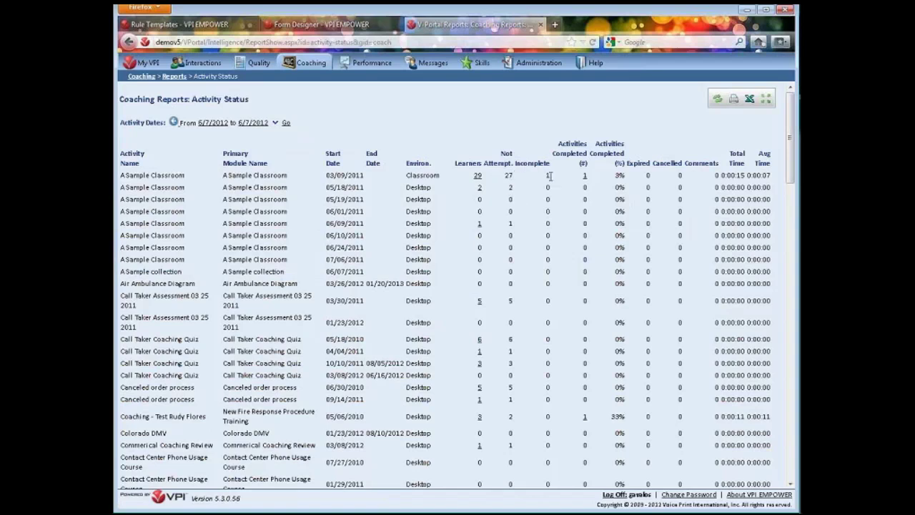
{"action": "left_click", "coordinate": [585, 176]}
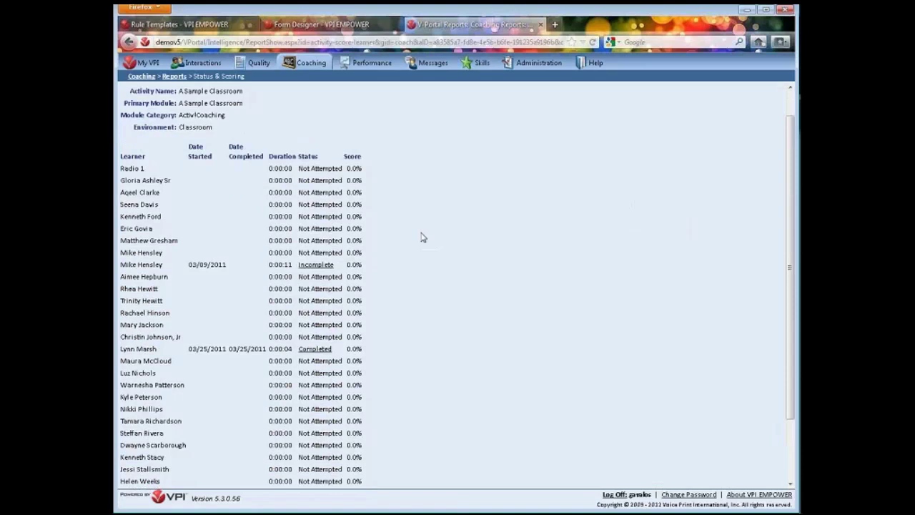
{"action": "scroll", "coordinate": [423, 237], "scroll_direction": "down", "scroll_amount": 5}
{"action": "scroll", "coordinate": [423, 237], "scroll_direction": "up", "scroll_amount": 4}
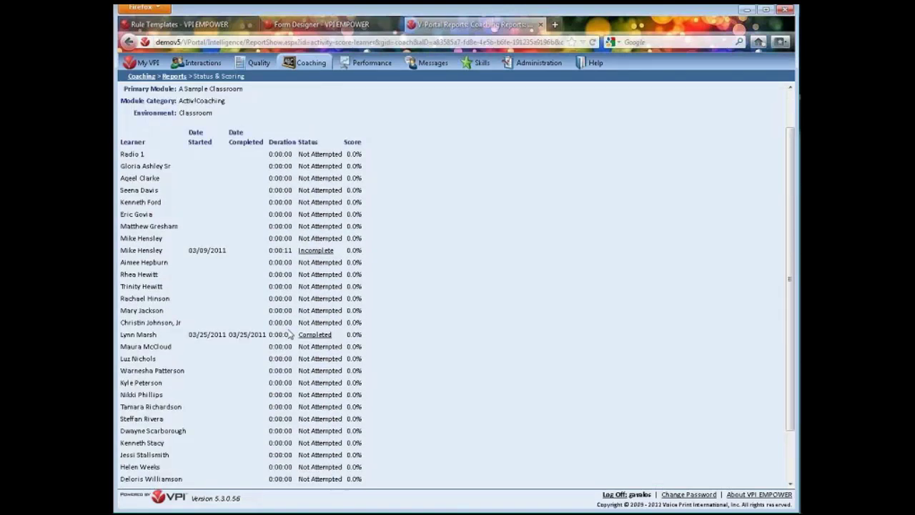
{"action": "double_click", "coordinate": [287, 250]}
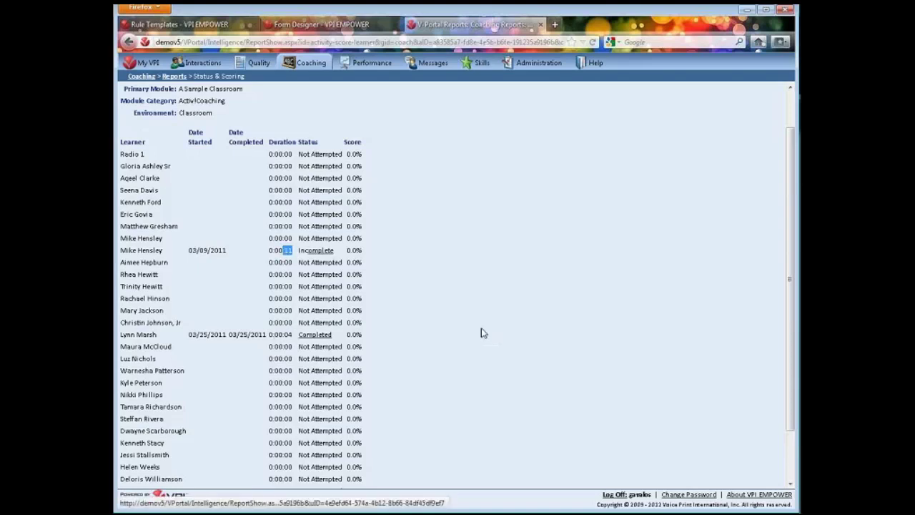
{"action": "scroll", "coordinate": [511, 302], "scroll_direction": "down", "scroll_amount": 2}
{"action": "scroll", "coordinate": [508, 302], "scroll_direction": "up", "scroll_amount": 1}
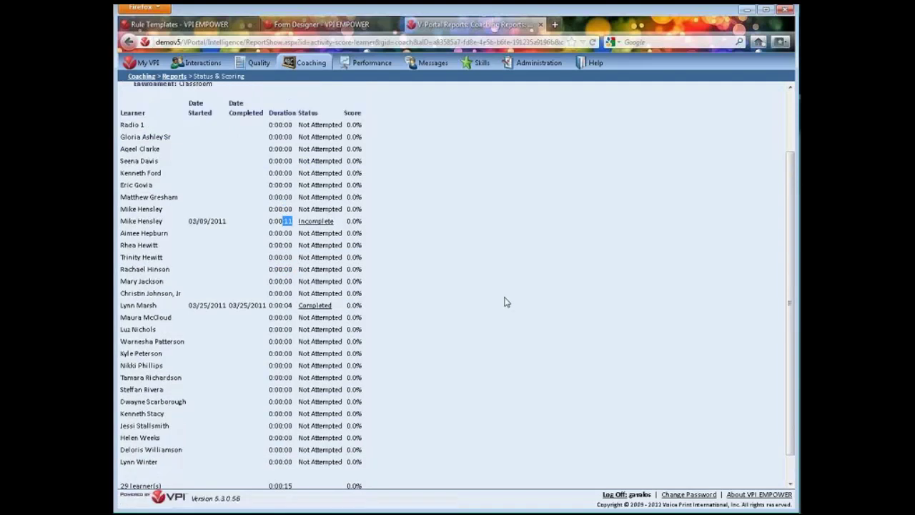
{"action": "scroll", "coordinate": [504, 301], "scroll_direction": "up", "scroll_amount": 3}
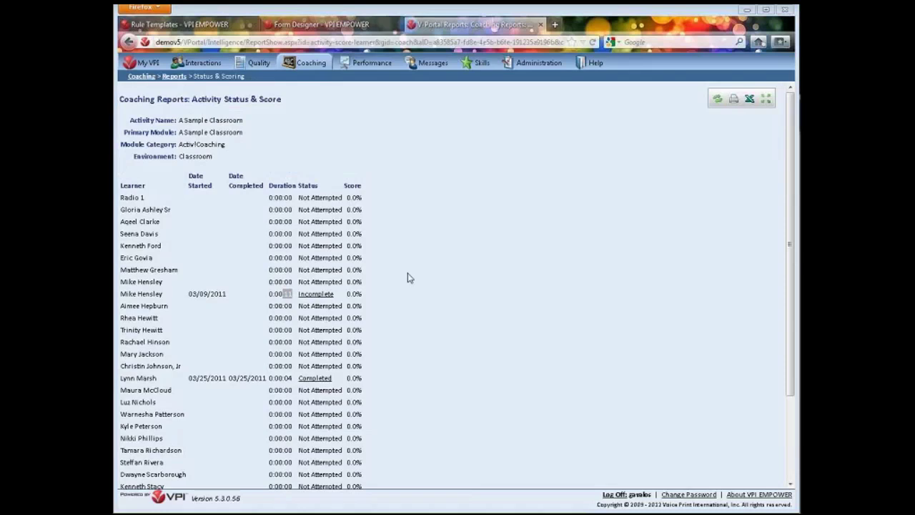
{"action": "mouse_move", "coordinate": [311, 62]}
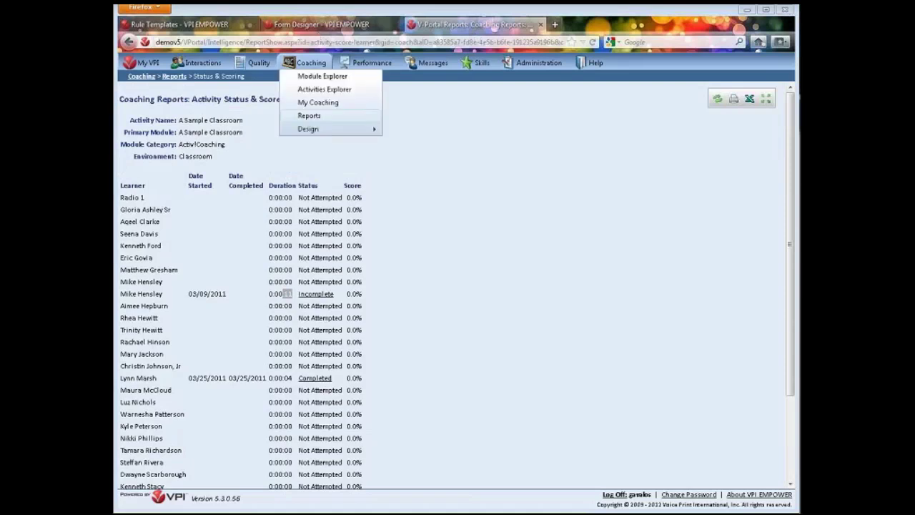
Open the user's saved report, then its schedule showing 10:19 AM weekly from 06/11/2012
{"action": "mouse_move", "coordinate": [253, 67]}
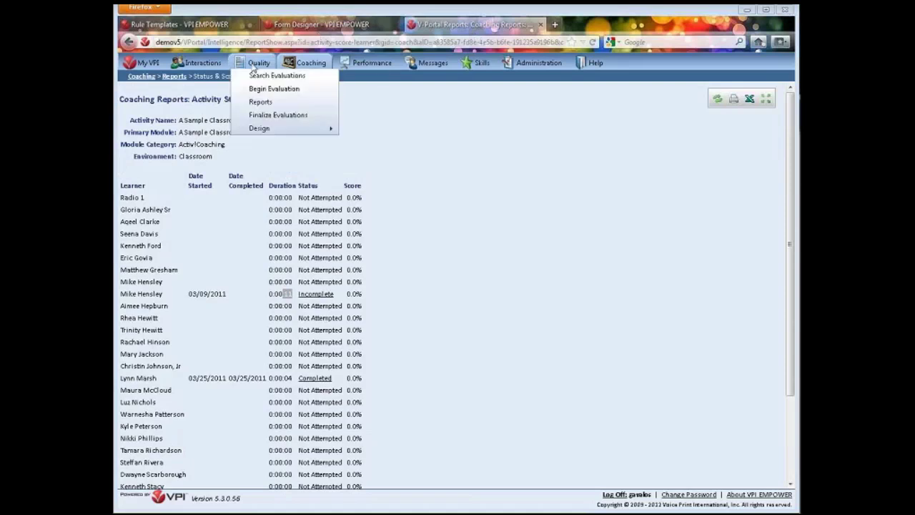
{"action": "left_click", "coordinate": [262, 101]}
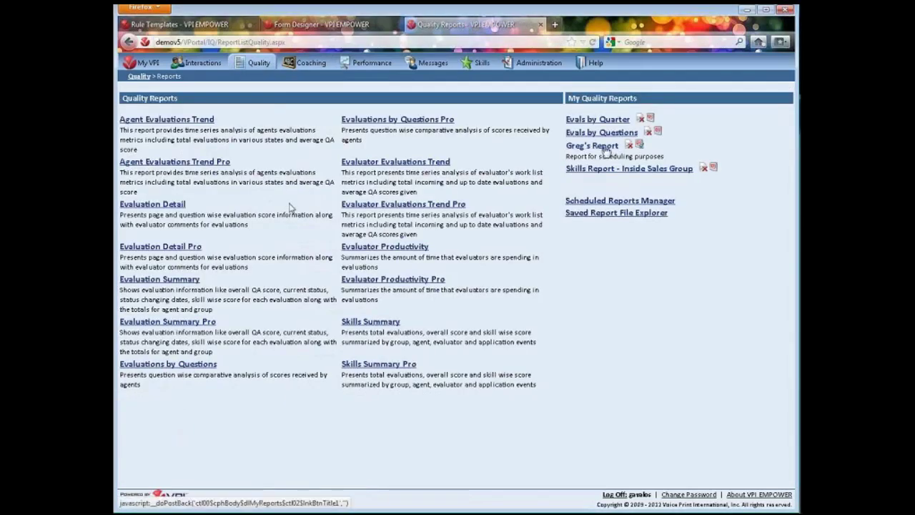
{"action": "left_click", "coordinate": [605, 148]}
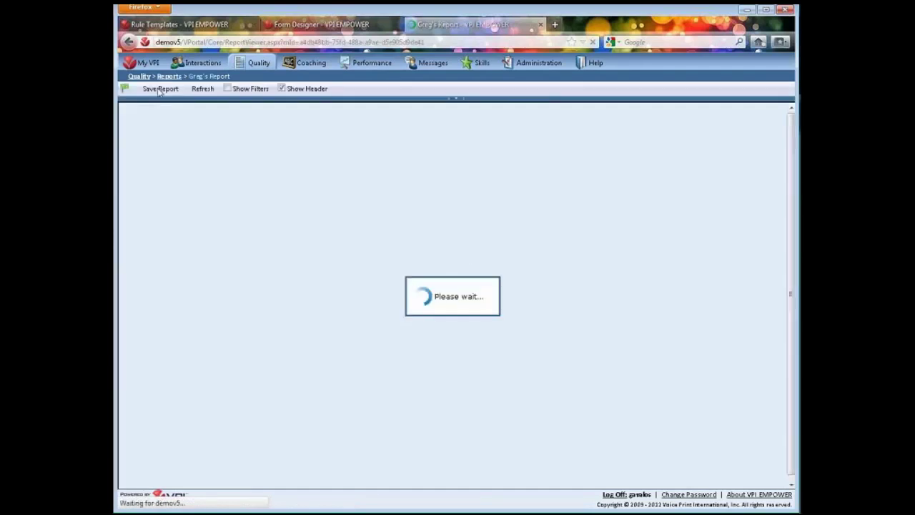
{"action": "mouse_move", "coordinate": [373, 70]}
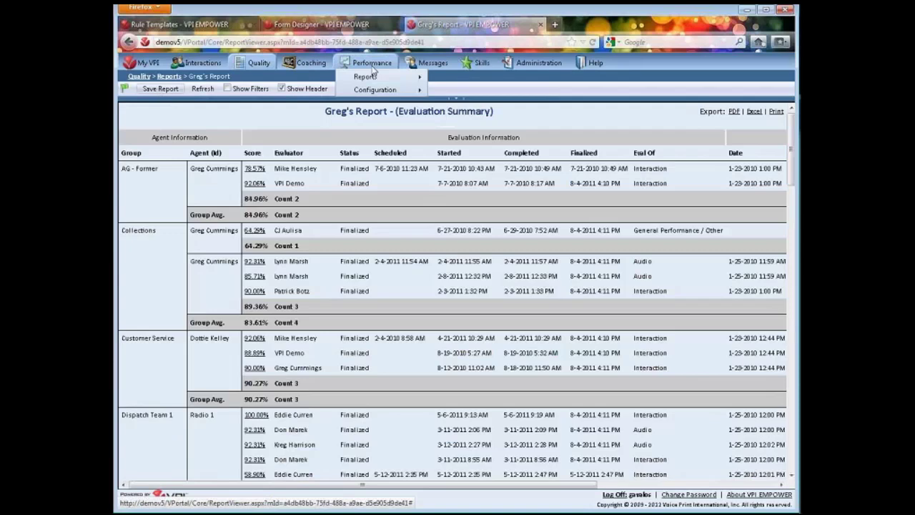
{"action": "mouse_move", "coordinate": [259, 65]}
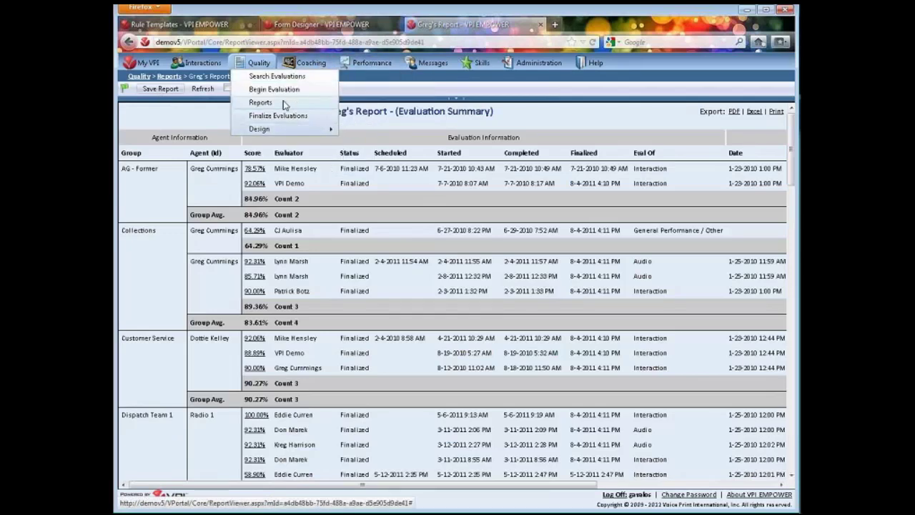
{"action": "left_click", "coordinate": [283, 104]}
{"action": "left_click", "coordinate": [641, 150]}
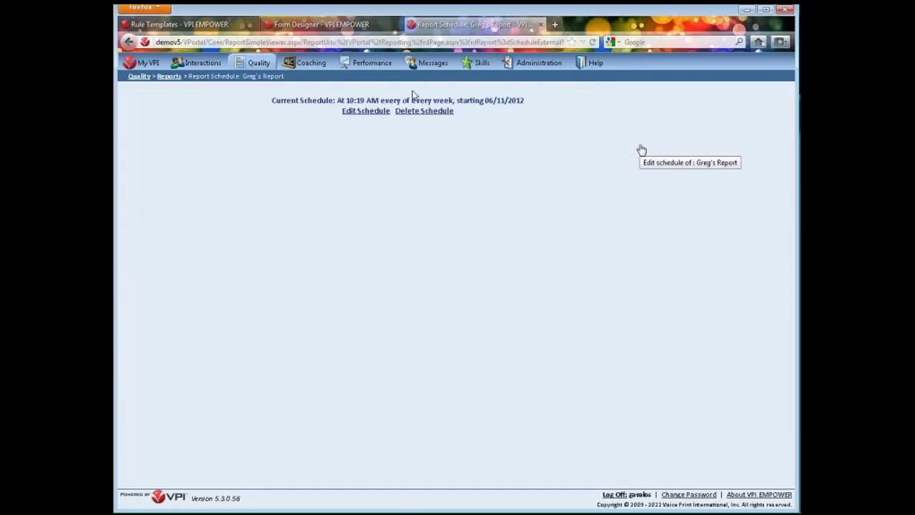
Add a second recipient's e-mail address, after a semicolon, to the weekly Excel report schedule
{"action": "left_click", "coordinate": [357, 112]}
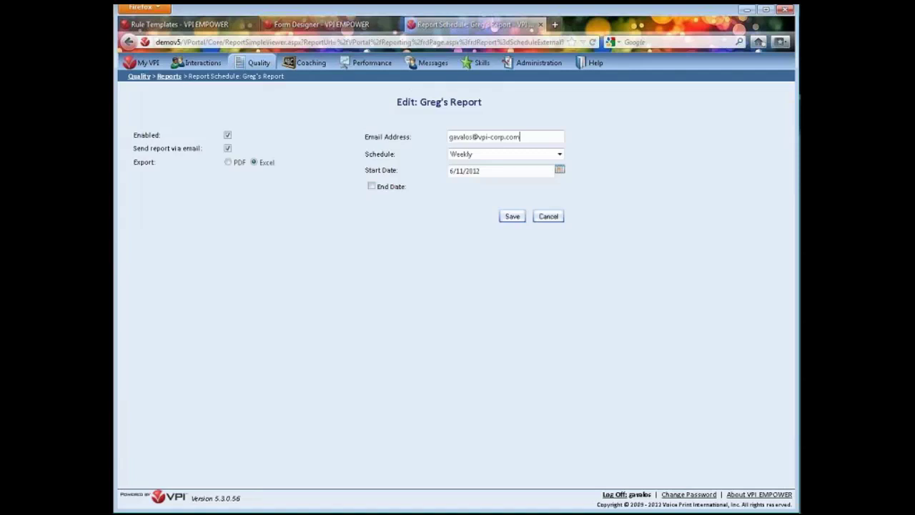
{"action": "type", "text": ";"}
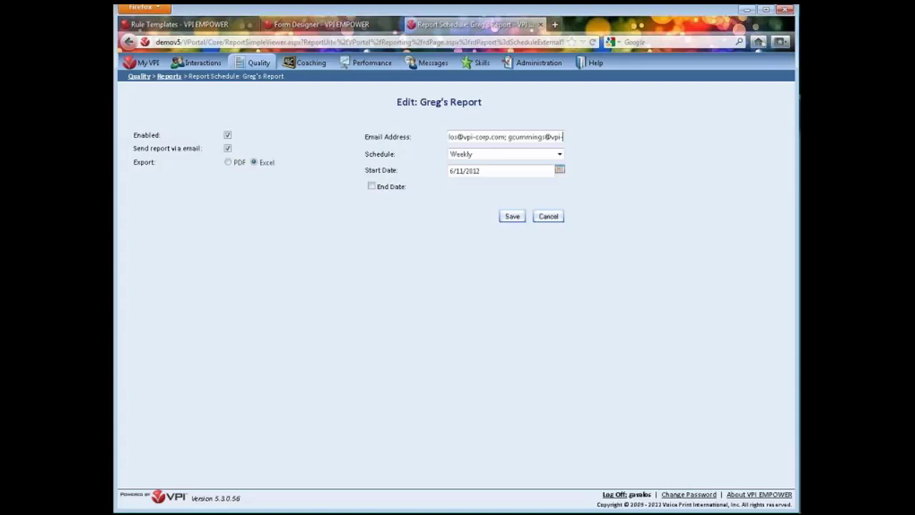
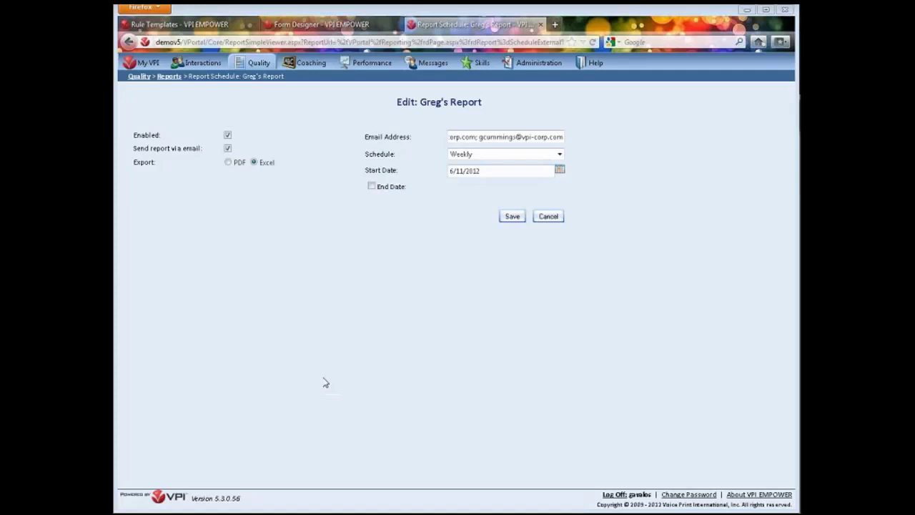
{"action": "mouse_move", "coordinate": [261, 66]}
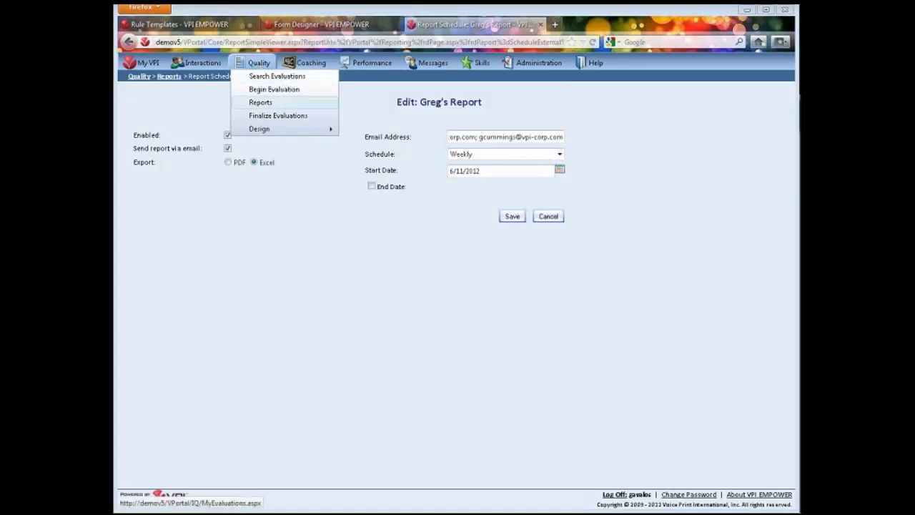
On the My VPI home tab, add a widget with categories filtered down to Quality
{"action": "left_click", "coordinate": [147, 63]}
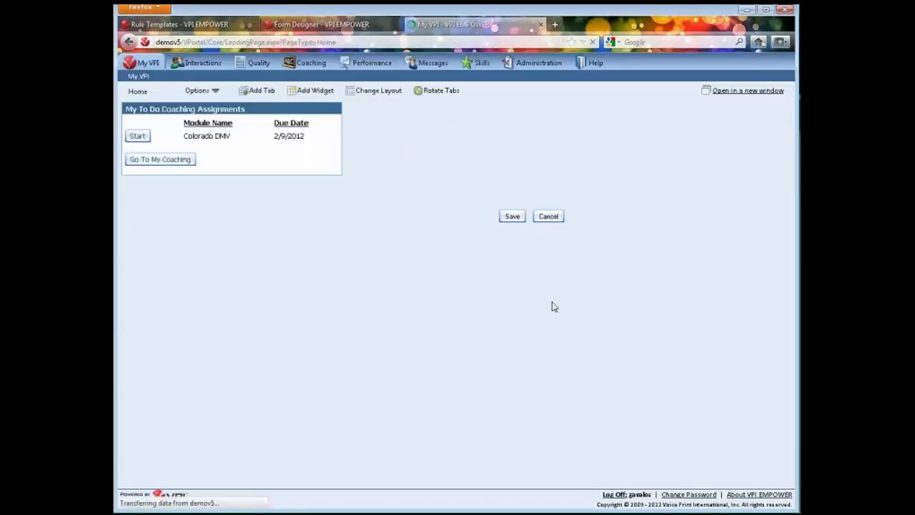
{"action": "left_click", "coordinate": [199, 91]}
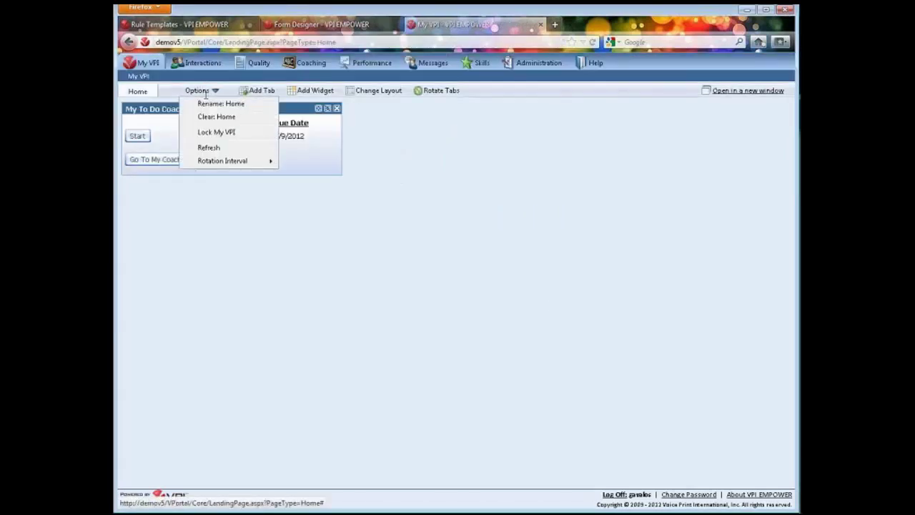
{"action": "left_click", "coordinate": [315, 90]}
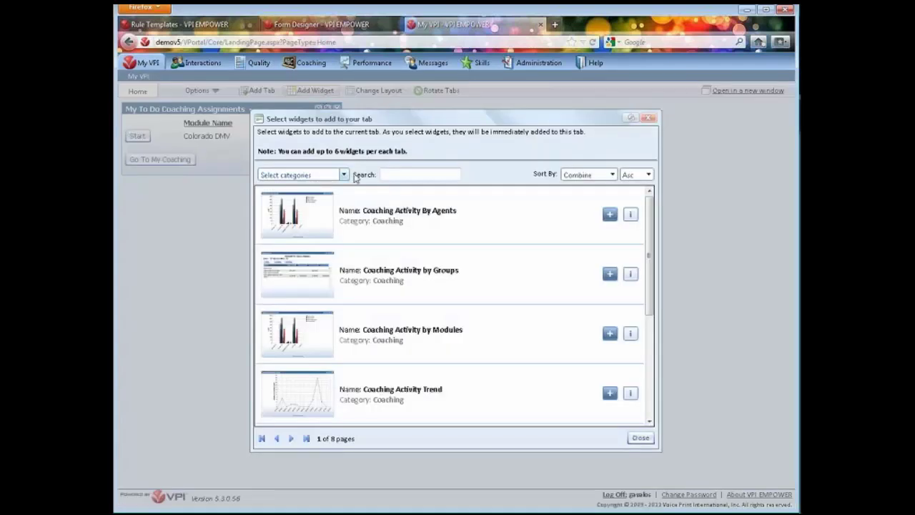
{"action": "left_click", "coordinate": [343, 175]}
{"action": "left_click", "coordinate": [268, 189]}
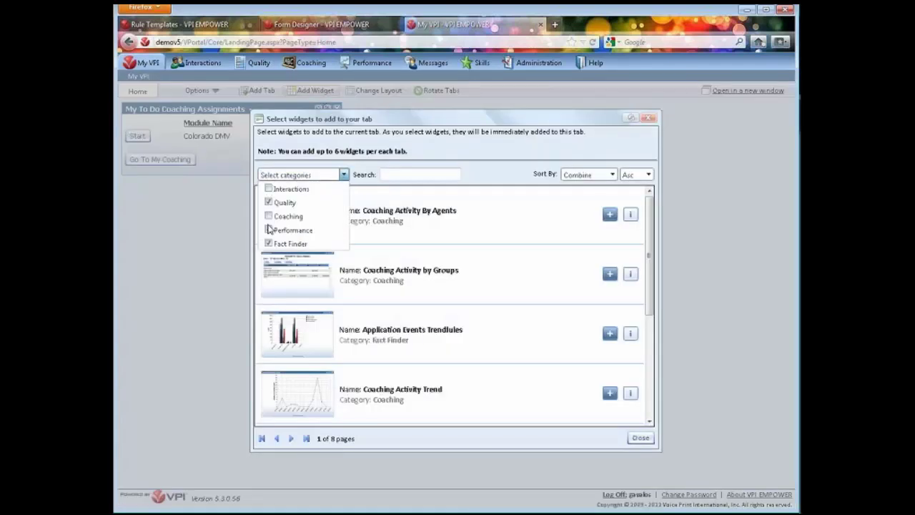
{"action": "left_click", "coordinate": [268, 249]}
{"action": "left_click", "coordinate": [343, 175]}
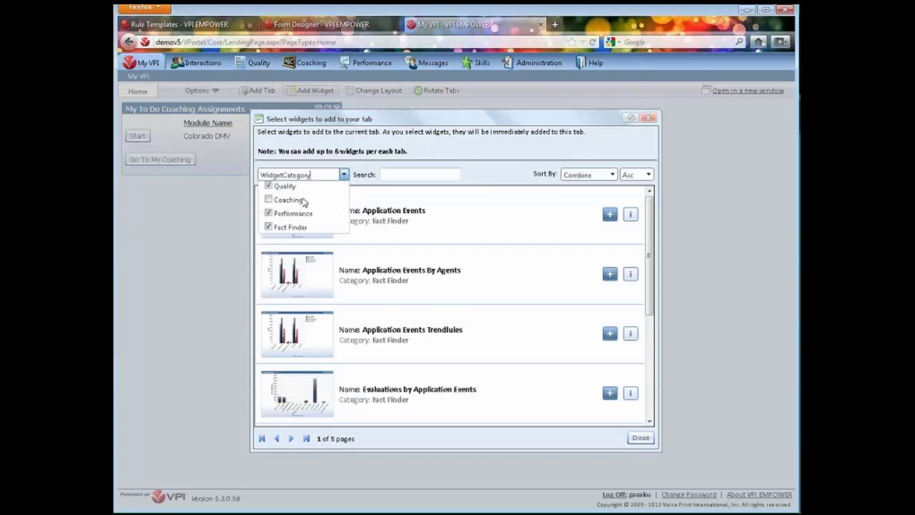
{"action": "left_click", "coordinate": [269, 230]}
{"action": "left_click", "coordinate": [269, 244]}
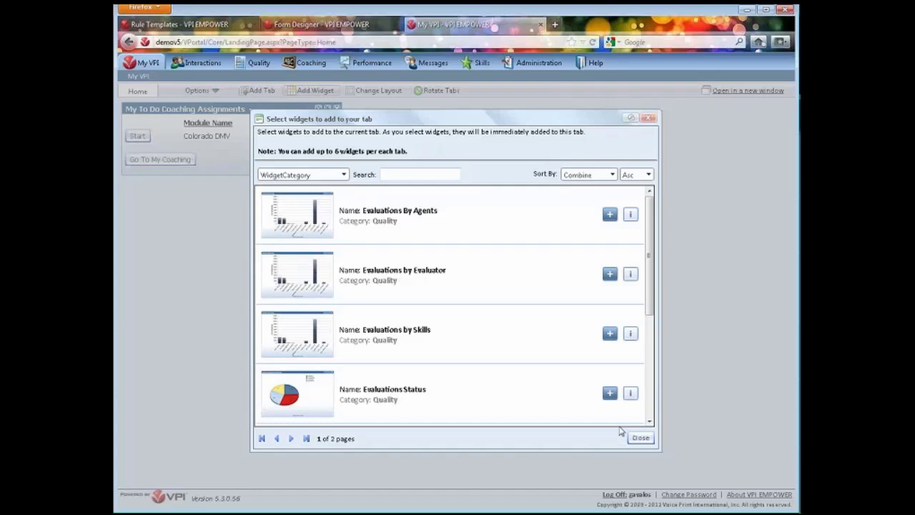
Add the My Evaluation Tasks widget from the second page of Quality widgets
{"action": "scroll", "coordinate": [615, 400], "scroll_direction": "down", "scroll_amount": 3}
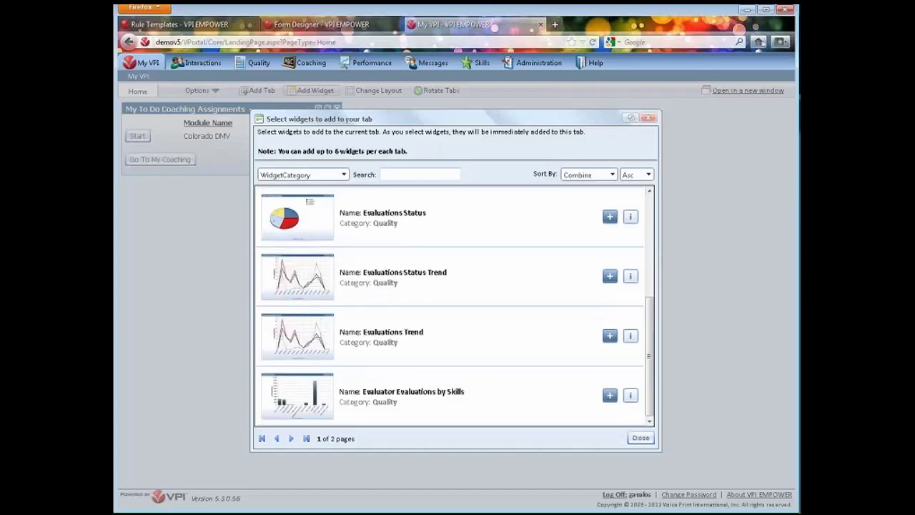
{"action": "left_click", "coordinate": [291, 438]}
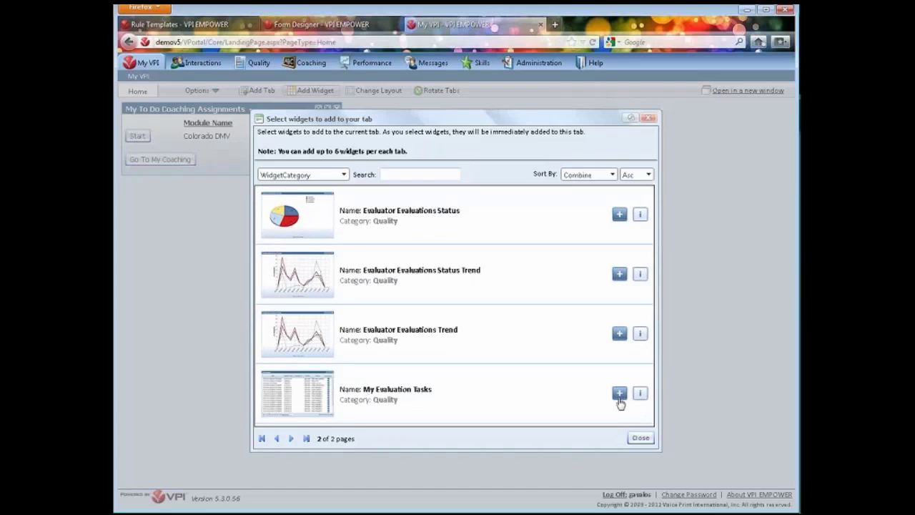
{"action": "left_click", "coordinate": [640, 439]}
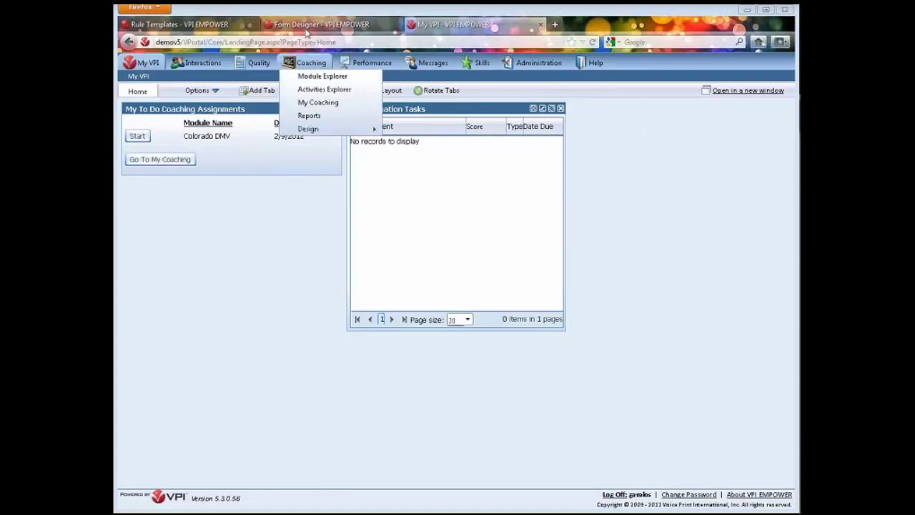
In Module Explorer, create a new activity for the Customer Service Skills Enhancement collection
{"action": "left_click", "coordinate": [342, 84]}
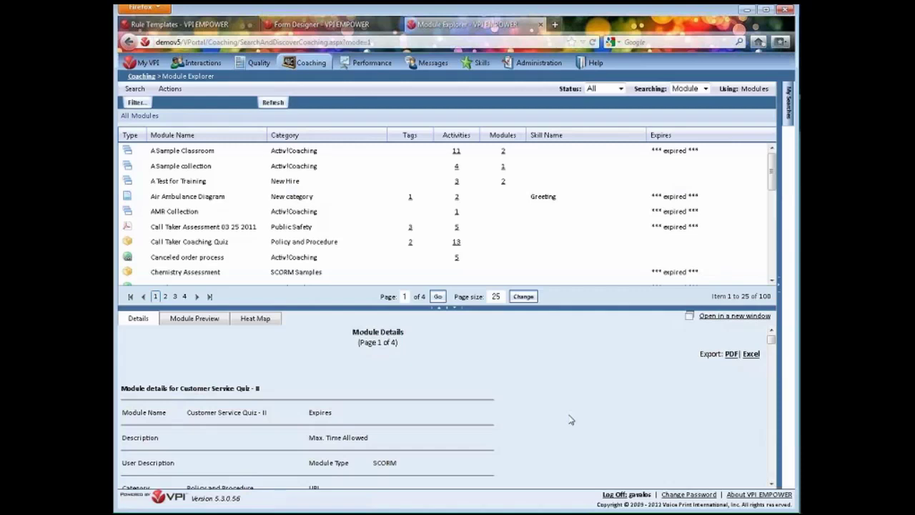
{"action": "left_click_drag", "start_coordinate": [772, 183], "coordinate": [773, 254]}
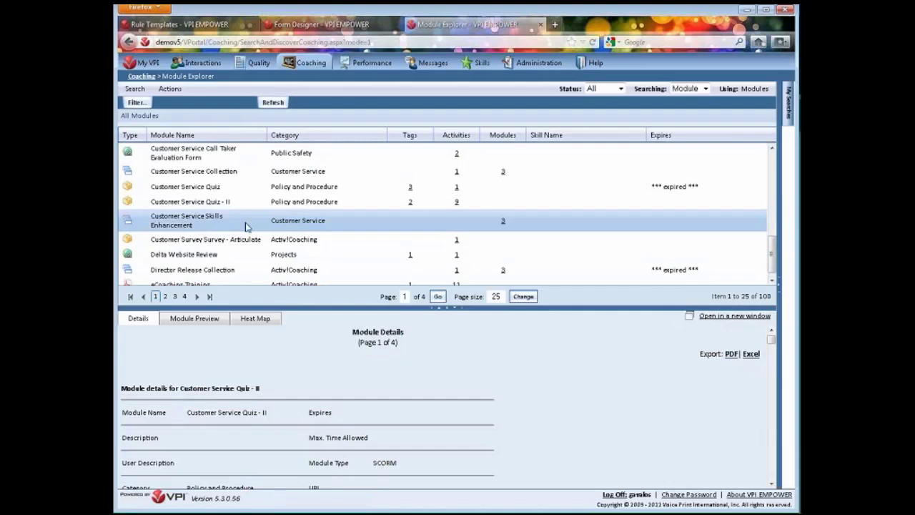
{"action": "left_click", "coordinate": [240, 226]}
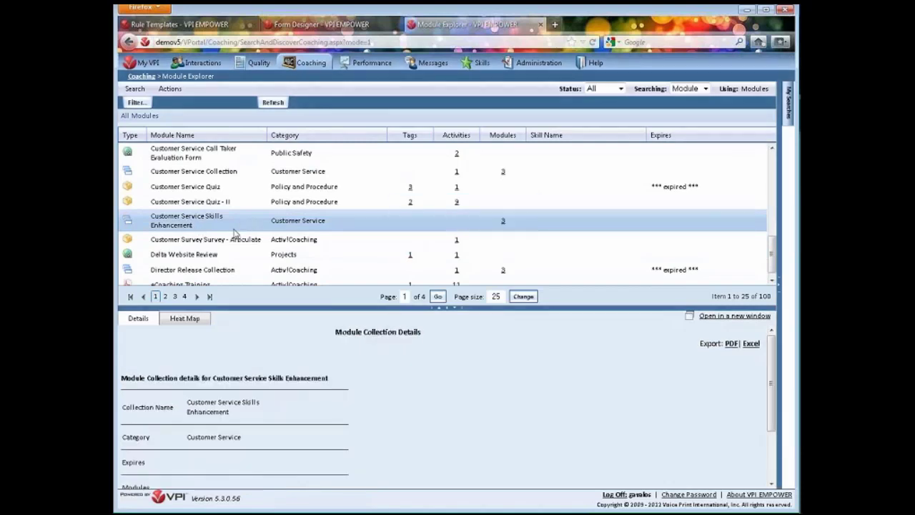
{"action": "left_click", "coordinate": [169, 89]}
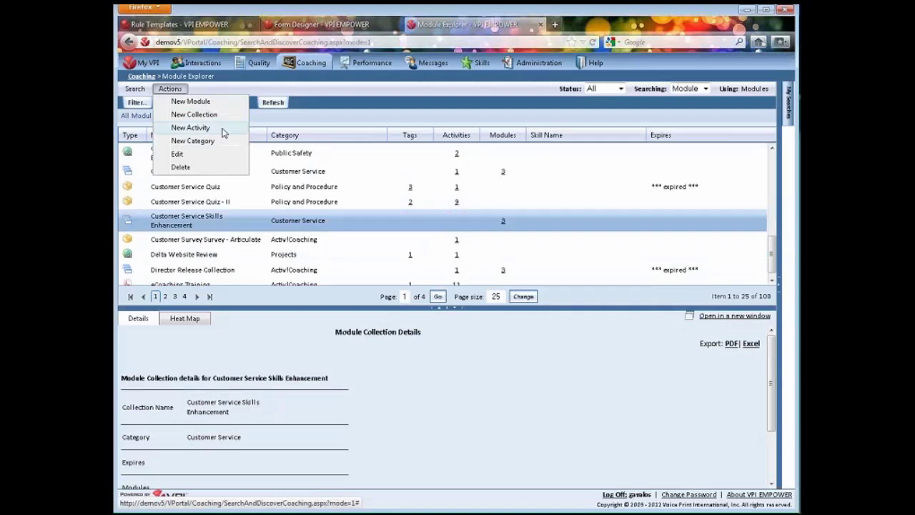
{"action": "left_click", "coordinate": [223, 130]}
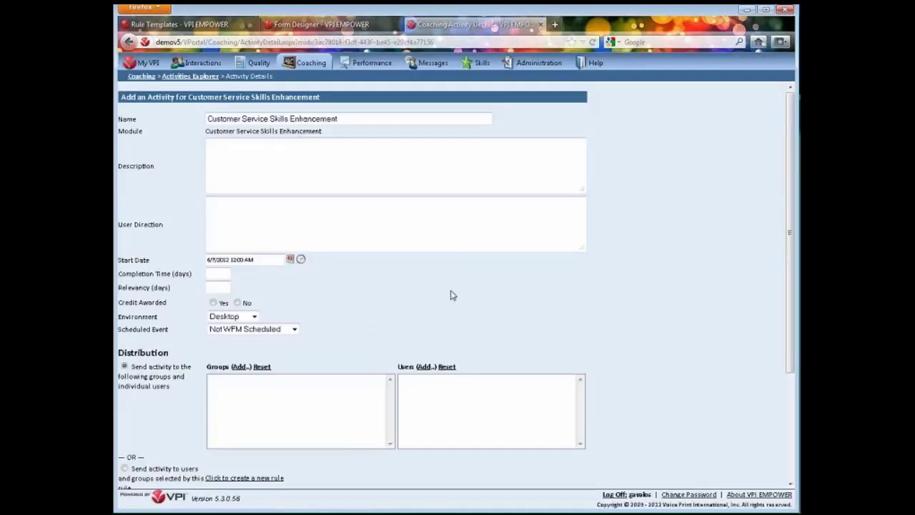